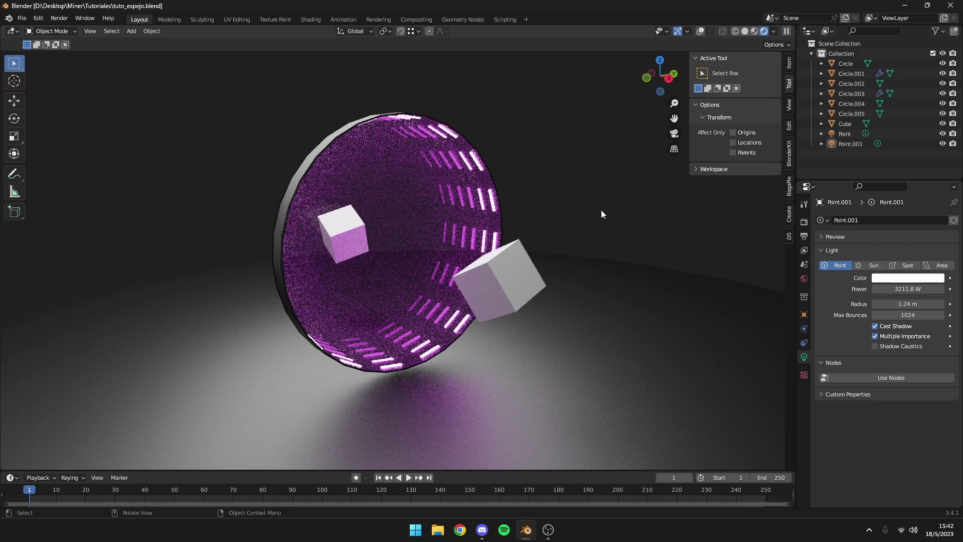
- Orbit around the finished infinity mirror, briefly selecting the Circle.005 disc piece, then clear the selection
{"action": "mouse_move", "coordinate": [640, 197]}
{"action": "middle_mouse_down"}
{"action": "mouse_move", "coordinate": [556, 189]}
{"action": "mouse_move", "coordinate": [619, 191]}
{"action": "middle_mouse_up"}
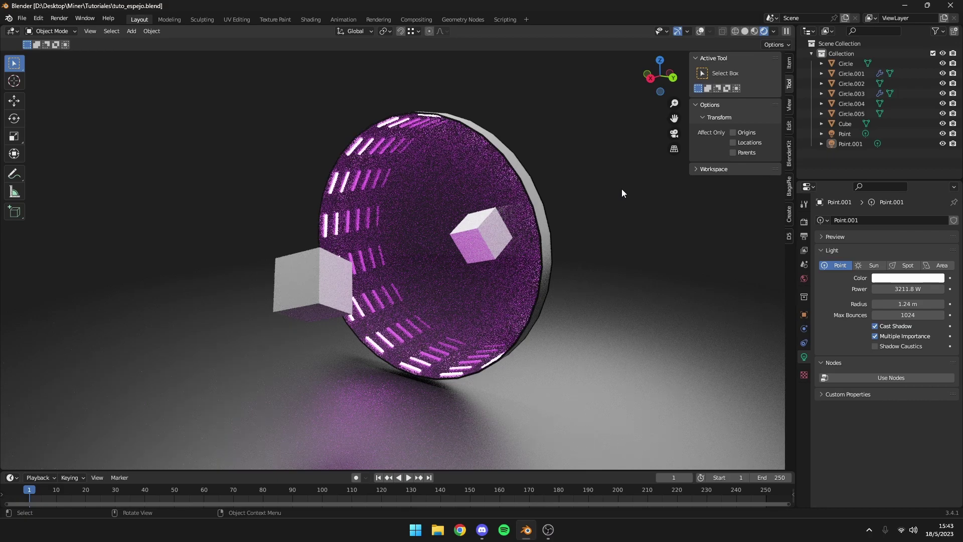
{"action": "left_click", "coordinate": [652, 294]}
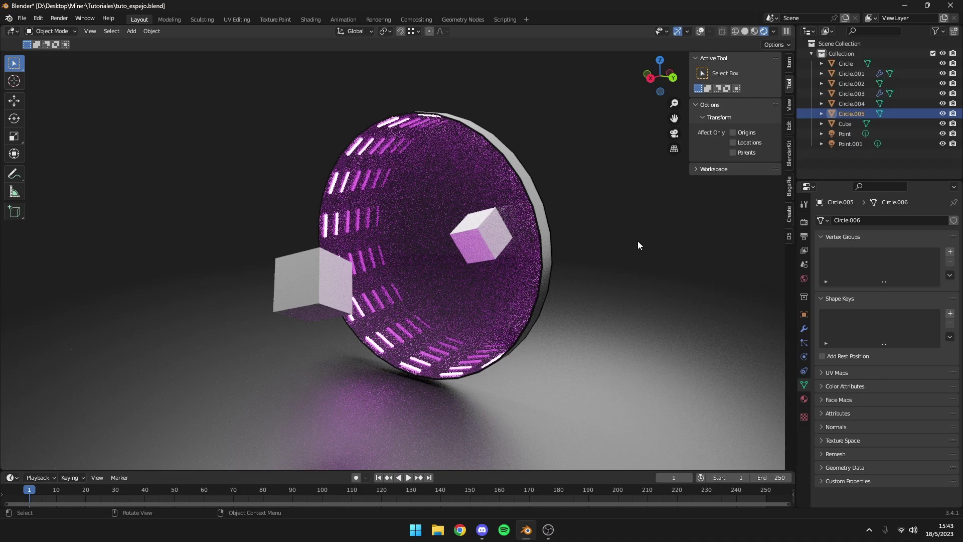
{"action": "key", "text": "g"}
{"action": "left_click", "coordinate": [637, 237]}
{"action": "left_click", "coordinate": [637, 238]}
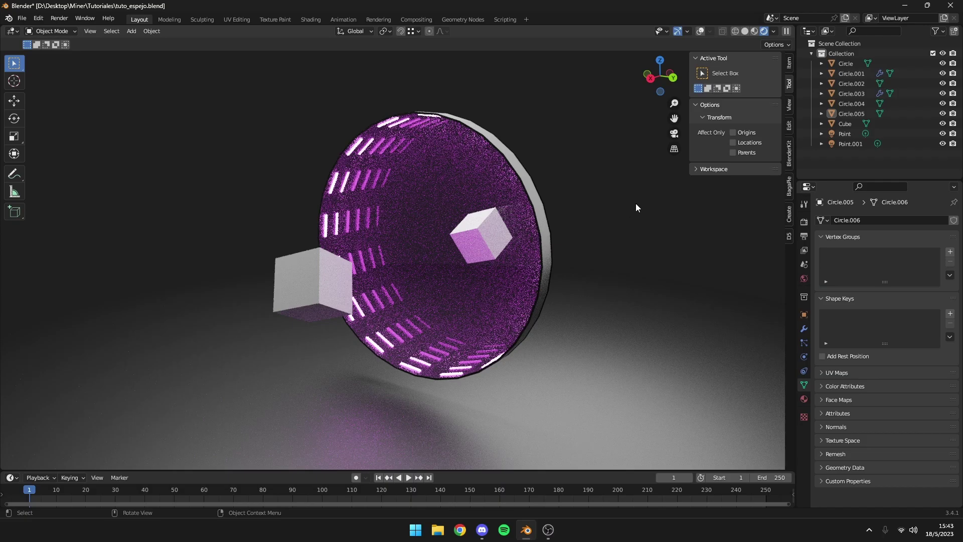
- Orbit closer around the mirror disc, from above and back, ending on a front-on view of its glowing face
{"action": "mouse_move", "coordinate": [636, 203]}
{"action": "middle_mouse_down"}
{"action": "mouse_move", "coordinate": [597, 212]}
{"action": "mouse_move", "coordinate": [607, 188]}
{"action": "mouse_move", "coordinate": [614, 198]}
{"action": "mouse_move", "coordinate": [559, 201]}
{"action": "middle_mouse_up"}
{"action": "scroll", "coordinate": [611, 189], "scroll_direction": "down", "scroll_amount": 2}
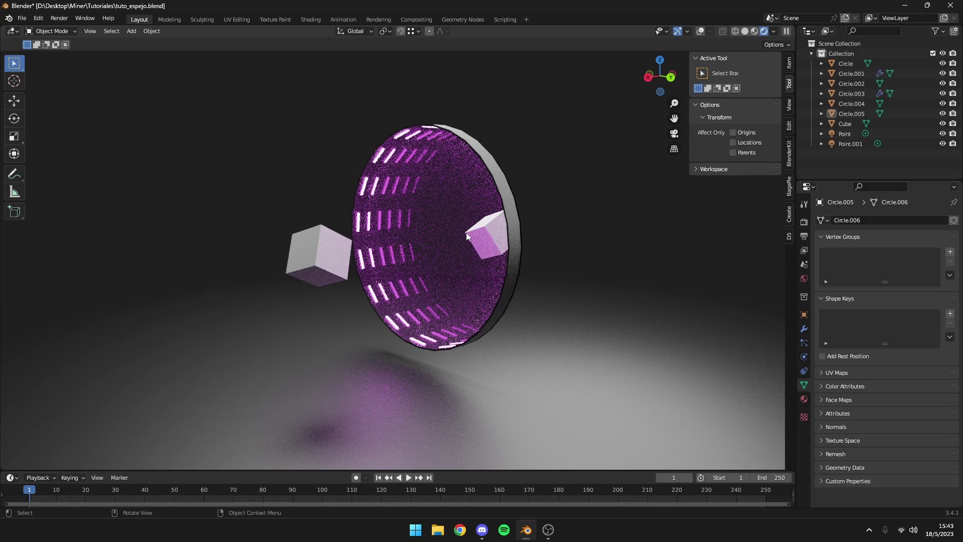
{"action": "mouse_move", "coordinate": [418, 224]}
{"action": "middle_mouse_down"}
{"action": "mouse_move", "coordinate": [442, 219]}
{"action": "mouse_move", "coordinate": [464, 244]}
{"action": "mouse_move", "coordinate": [519, 219]}
{"action": "mouse_move", "coordinate": [451, 211]}
{"action": "mouse_move", "coordinate": [366, 143]}
{"action": "middle_mouse_up"}
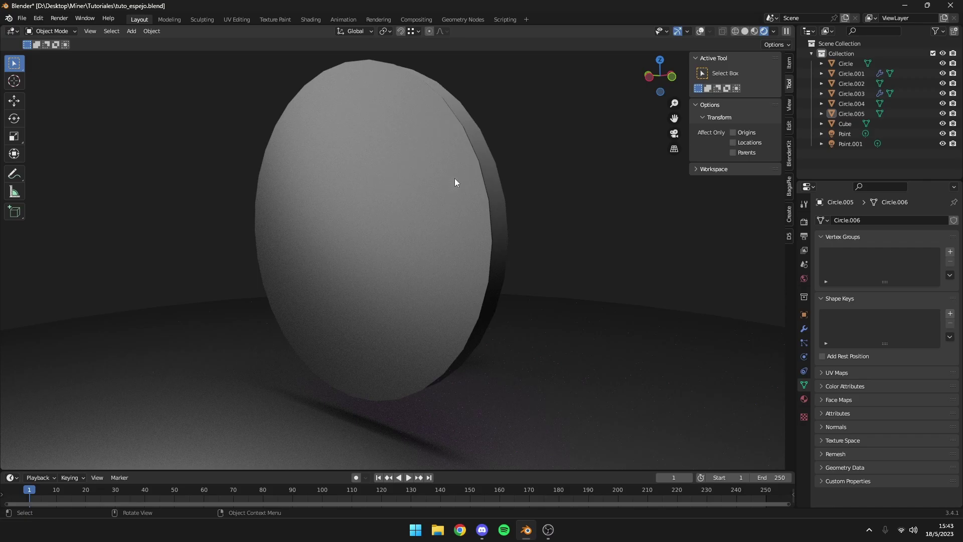
{"action": "mouse_move", "coordinate": [455, 182]}
{"action": "middle_mouse_down"}
{"action": "mouse_move", "coordinate": [335, 188]}
{"action": "mouse_move", "coordinate": [445, 194]}
{"action": "middle_mouse_up"}
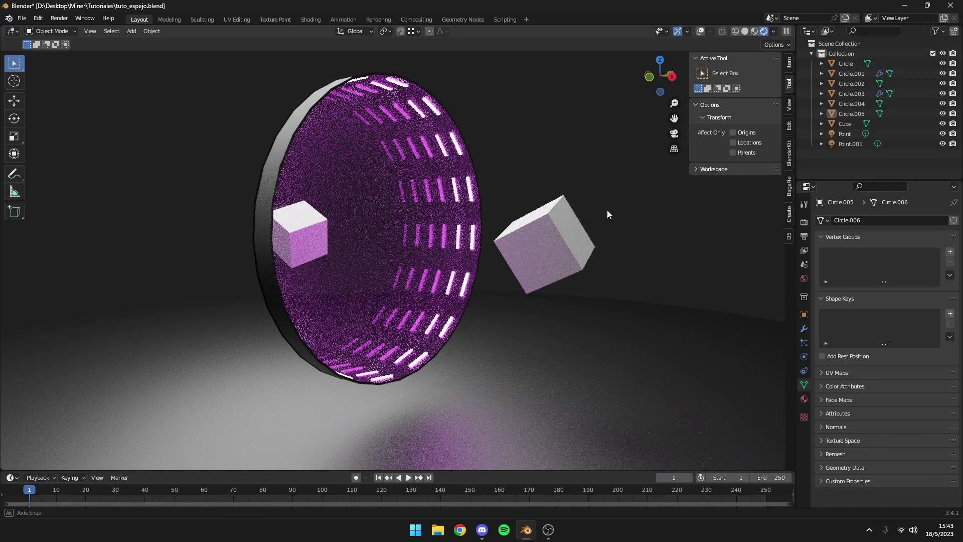
{"action": "middle_click_drag", "start_coordinate": [607, 210], "coordinate": [513, 212]}
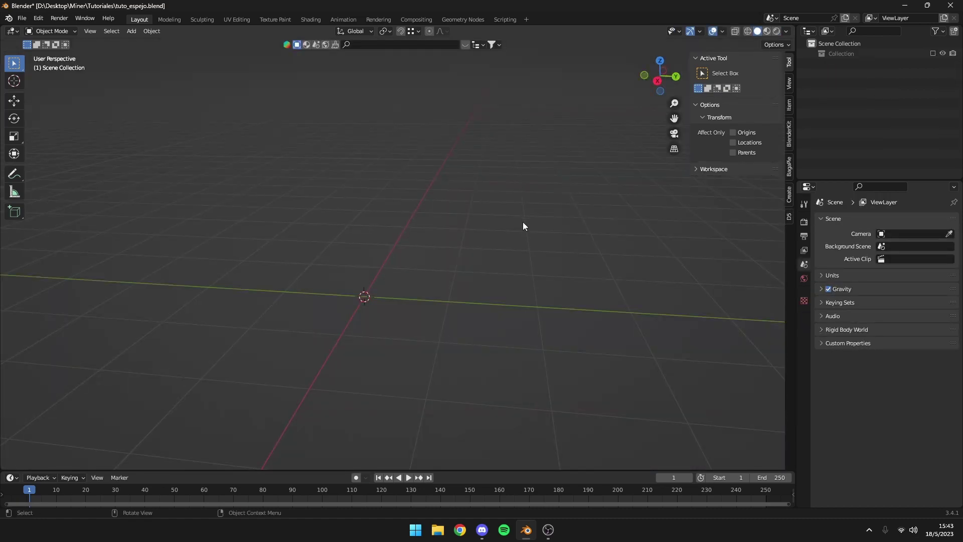
- Add a cube and scale its right face along X to flatten it into a thin upright slab
{"action": "key", "text": "shift+a"}
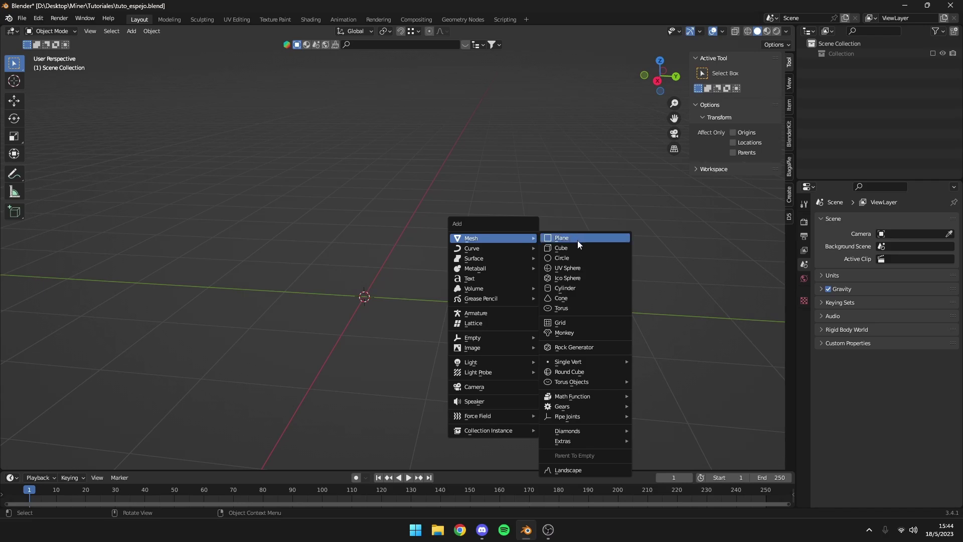
{"action": "left_click", "coordinate": [582, 247]}
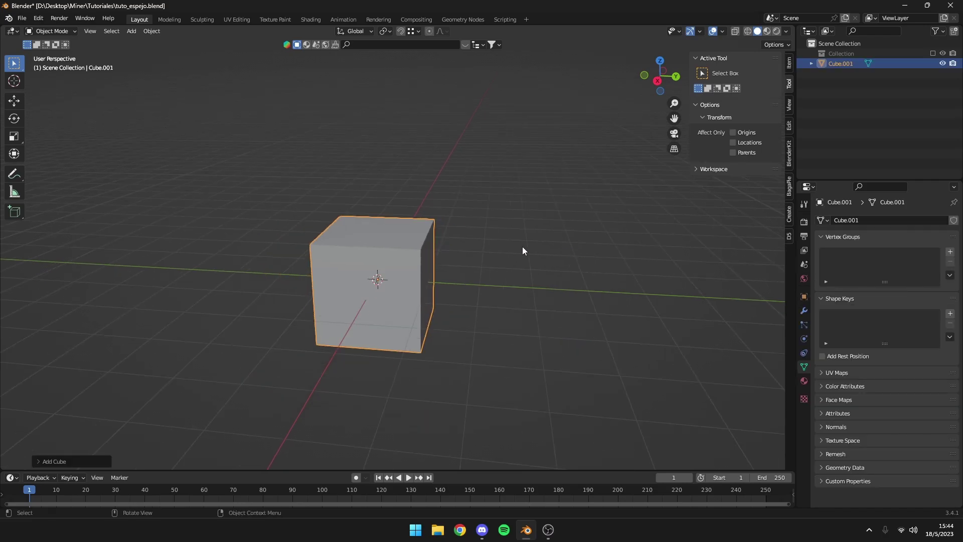
{"action": "middle_click_drag", "start_coordinate": [522, 246], "coordinate": [508, 243]}
{"action": "key", "text": "Tab"}
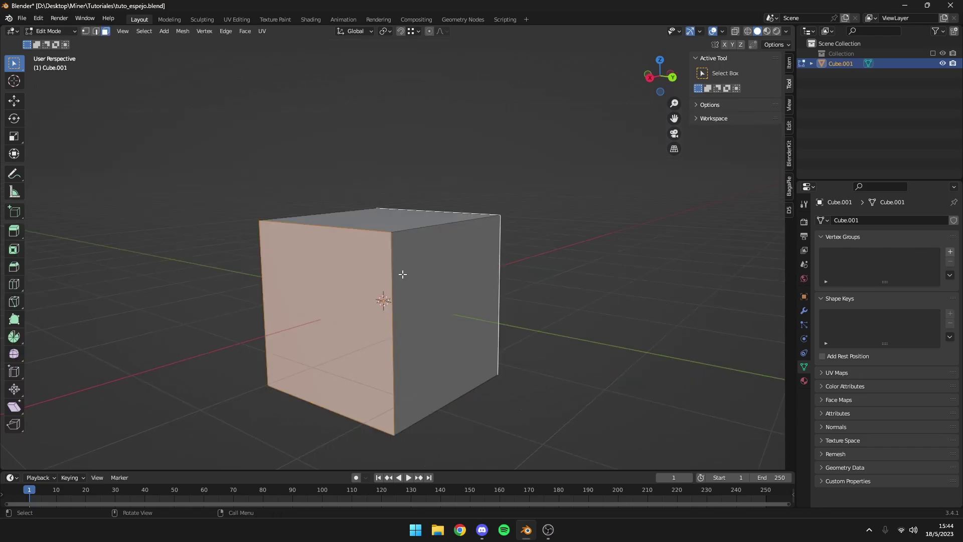
{"action": "key", "text": "alt+a"}
{"action": "mouse_move", "coordinate": [436, 271]}
{"action": "middle_mouse_down"}
{"action": "mouse_move", "coordinate": [521, 271]}
{"action": "mouse_move", "coordinate": [506, 273]}
{"action": "middle_mouse_up"}
{"action": "left_click", "coordinate": [506, 273]}
{"action": "key", "text": "s"}
{"action": "key", "text": "x"}
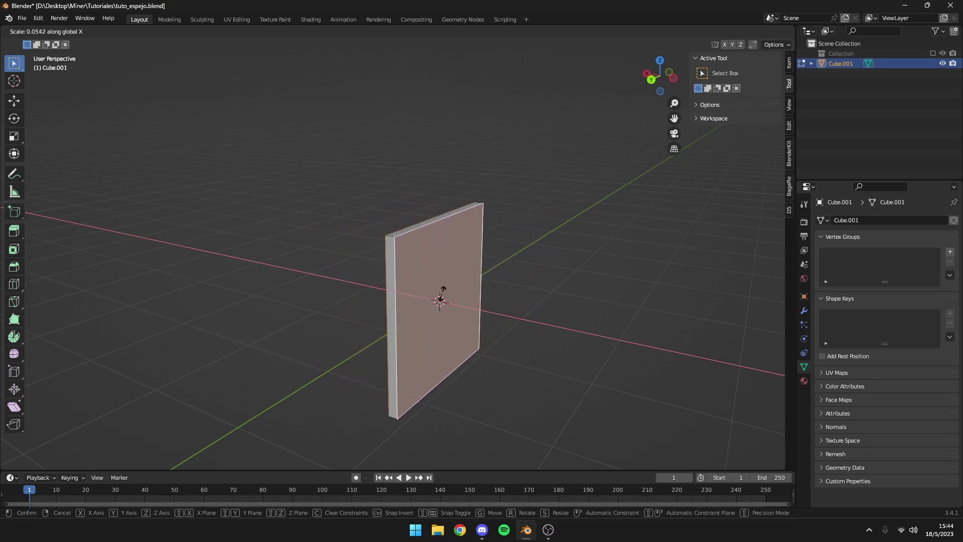
{"action": "left_click", "coordinate": [442, 296]}
- Separate the selected face into its own object, Cube.002, and return to Object Mode
{"action": "middle_click_drag", "start_coordinate": [443, 296], "coordinate": [458, 283]}
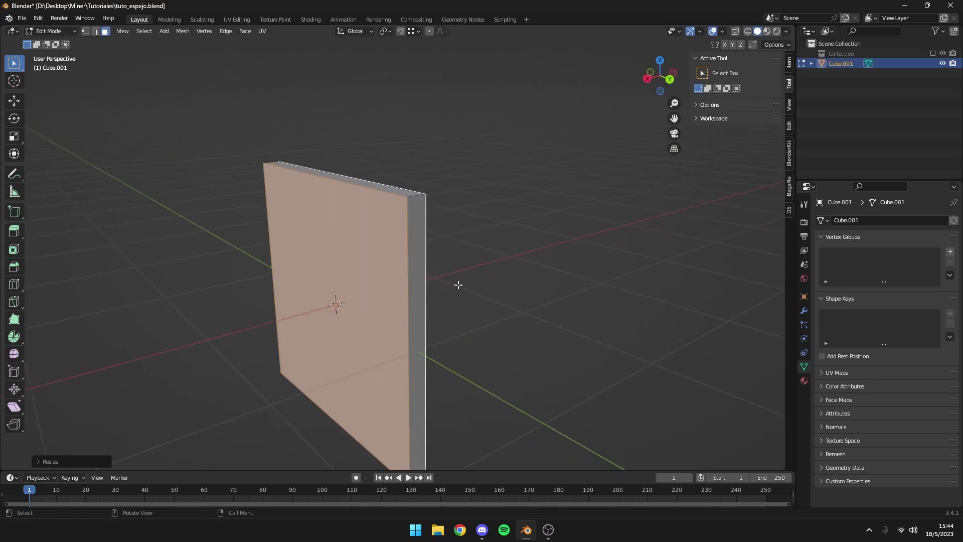
{"action": "key", "text": "p"}
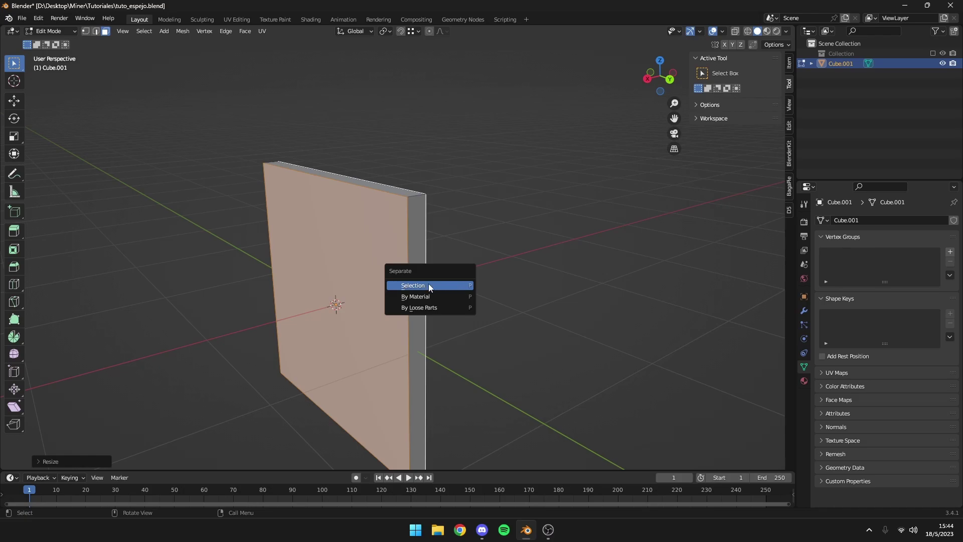
{"action": "left_click", "coordinate": [425, 283]}
{"action": "middle_click_drag", "start_coordinate": [425, 284], "coordinate": [444, 258]}
{"action": "key", "text": "Tab"}
- Move the separated Cube.002 piece aside, then undo back to the single slab with its face selected
{"action": "left_click", "coordinate": [418, 248]}
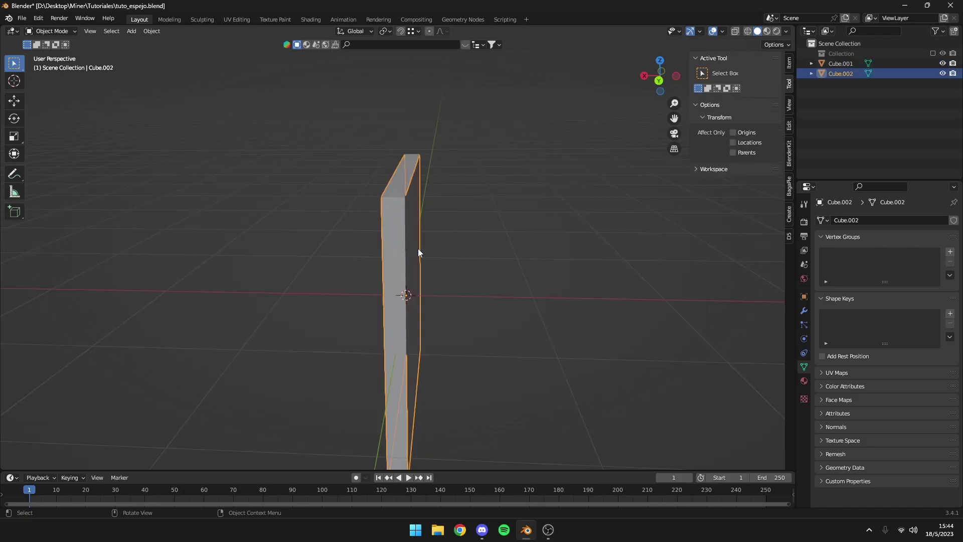
{"action": "key", "text": "g"}
{"action": "left_click", "coordinate": [565, 236]}
{"action": "middle_click_drag", "start_coordinate": [565, 240], "coordinate": [563, 215]}
{"action": "key", "text": "ctrl+z"}
{"action": "key", "text": "ctrl+z"}
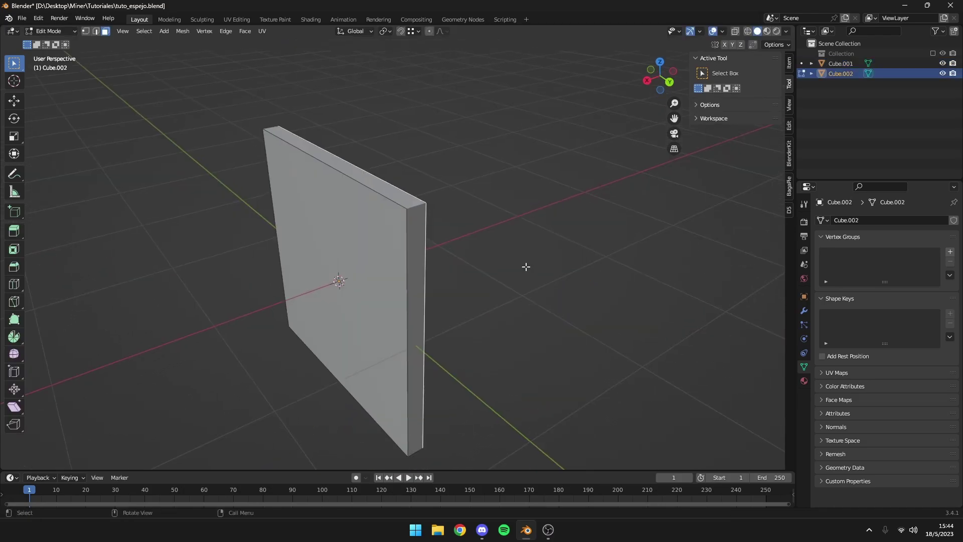
{"action": "key", "text": "ctrl+z"}
- Separate the selected faces via the right-click menu, making a hollow frame and two panes
{"action": "right_click", "coordinate": [400, 247]}
{"action": "mouse_move", "coordinate": [370, 233]}
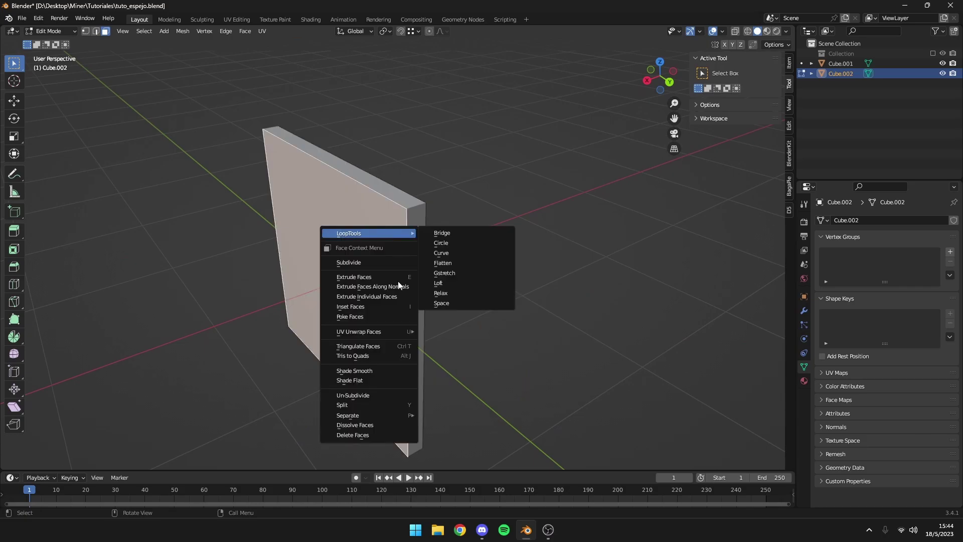
{"action": "left_click", "coordinate": [452, 417]}
{"action": "mouse_move", "coordinate": [529, 348]}
{"action": "middle_mouse_down"}
{"action": "mouse_move", "coordinate": [456, 303]}
{"action": "mouse_move", "coordinate": [417, 243]}
{"action": "mouse_move", "coordinate": [541, 254]}
{"action": "mouse_move", "coordinate": [408, 212]}
{"action": "middle_mouse_up"}
{"action": "key", "text": "Tab"}
- Check each piece by selecting the hollow middle frame, the right pane and the left pane in turn
{"action": "left_click", "coordinate": [419, 243]}
{"action": "left_click", "coordinate": [390, 236]}
{"action": "left_click", "coordinate": [452, 250]}
{"action": "left_click", "coordinate": [541, 254]}
{"action": "left_click", "coordinate": [387, 216]}
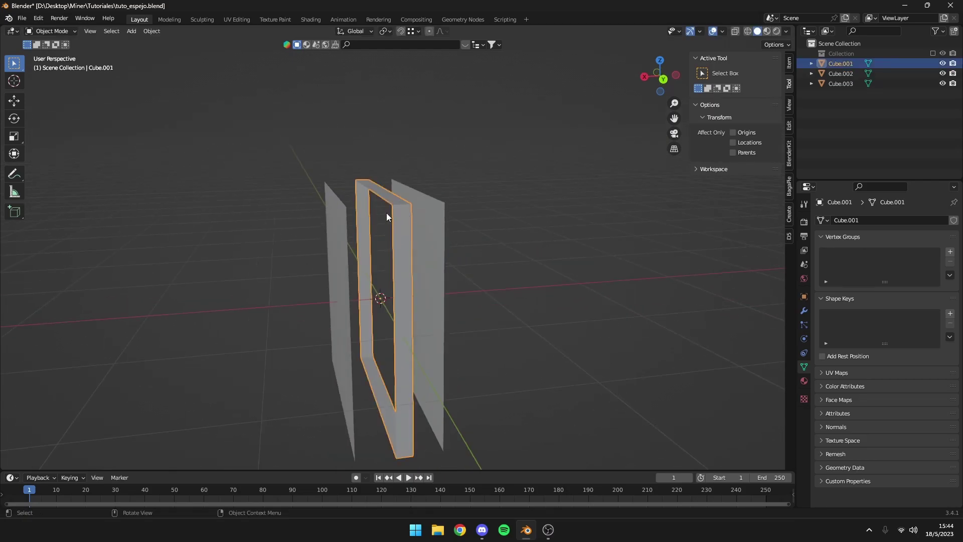
{"action": "left_click", "coordinate": [442, 219]}
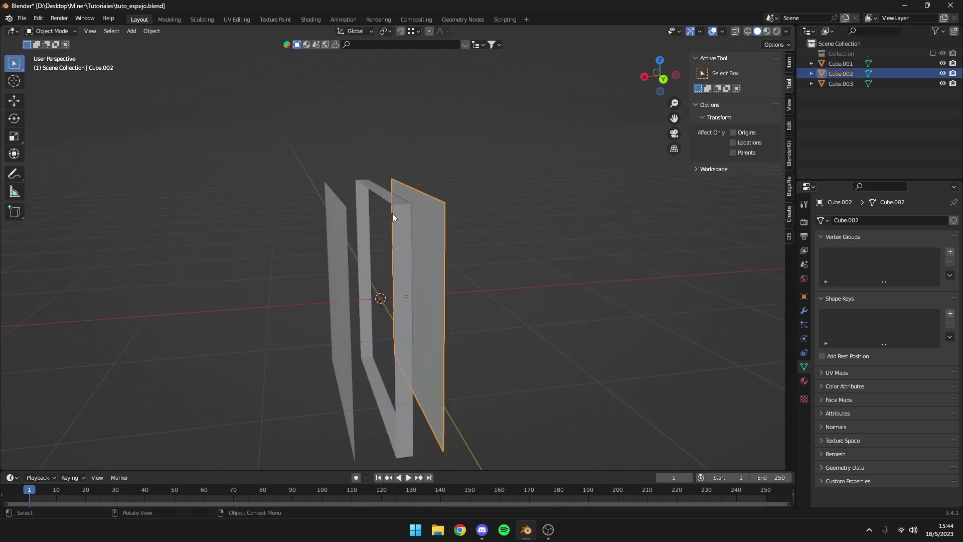
{"action": "left_click", "coordinate": [331, 214]}
{"action": "mouse_move", "coordinate": [331, 214]}
{"action": "middle_mouse_down"}
{"action": "mouse_move", "coordinate": [333, 223]}
{"action": "mouse_move", "coordinate": [342, 210]}
{"action": "middle_mouse_up"}
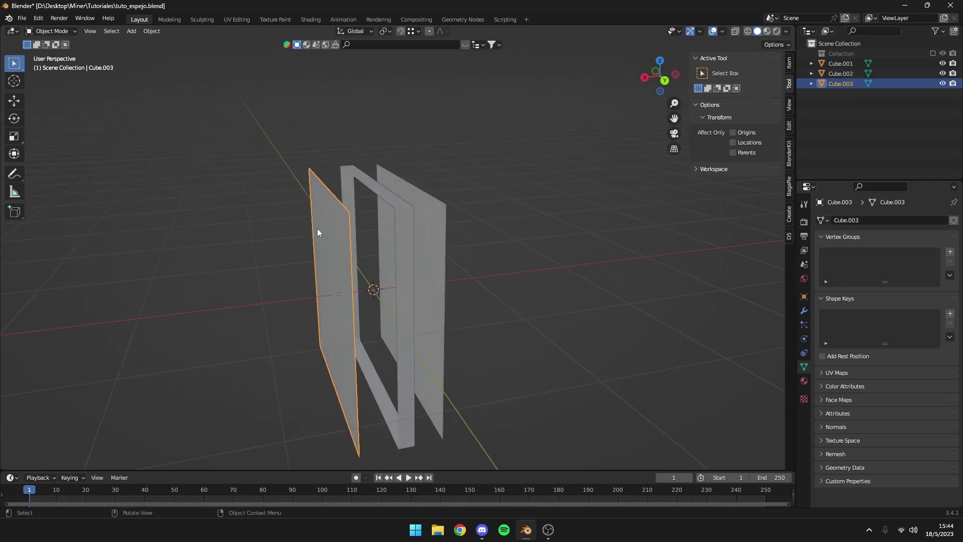
{"action": "mouse_move", "coordinate": [375, 245]}
{"action": "middle_mouse_down"}
{"action": "mouse_move", "coordinate": [346, 233]}
{"action": "mouse_move", "coordinate": [383, 191]}
{"action": "mouse_move", "coordinate": [419, 212]}
{"action": "mouse_move", "coordinate": [388, 200]}
{"action": "middle_mouse_up"}
- Duplicate the hollow middle frame as Cube.004
{"action": "left_click", "coordinate": [435, 166]}
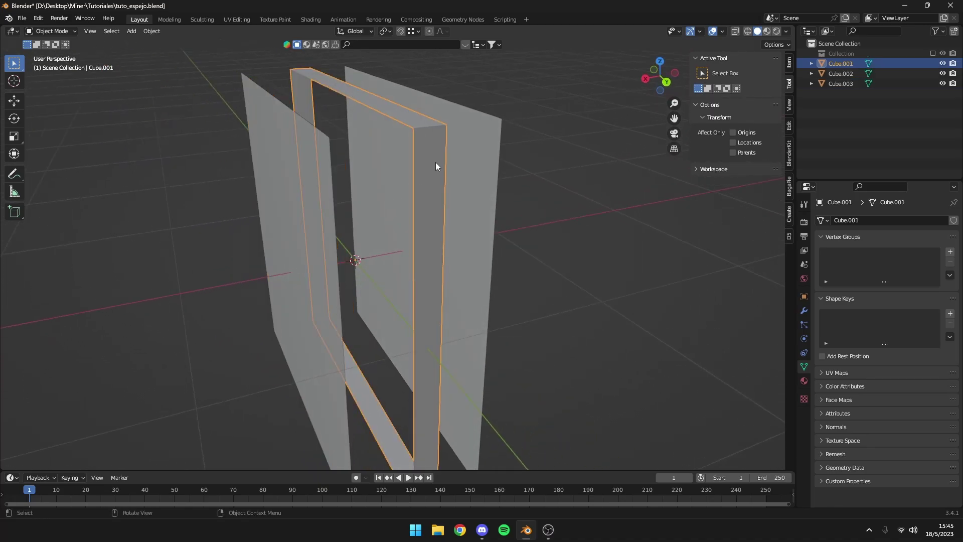
{"action": "mouse_move", "coordinate": [436, 161]}
{"action": "middle_mouse_down"}
{"action": "mouse_move", "coordinate": [440, 146]}
{"action": "mouse_move", "coordinate": [423, 160]}
{"action": "middle_mouse_up"}
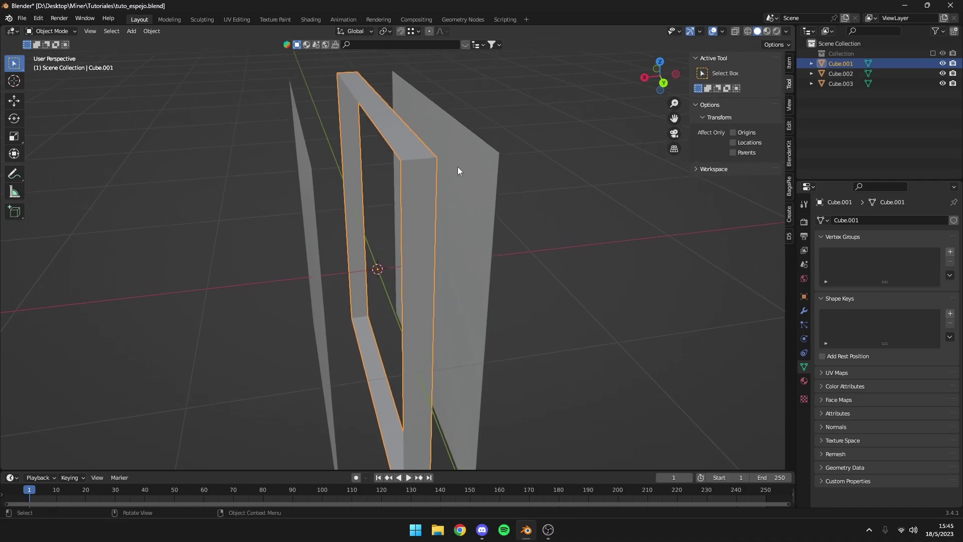
{"action": "key", "text": "shift+d"}
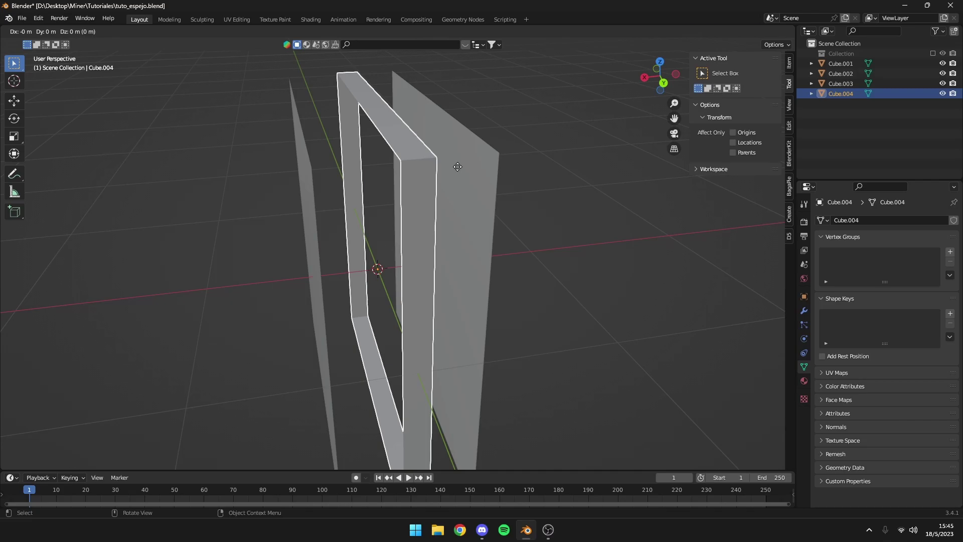
- Keep the duplicate frame in place and give it a Solidify modifier with 0.024 m thickness
{"action": "right_click", "coordinate": [458, 167]}
{"action": "middle_click_drag", "start_coordinate": [442, 161], "coordinate": [448, 178]}
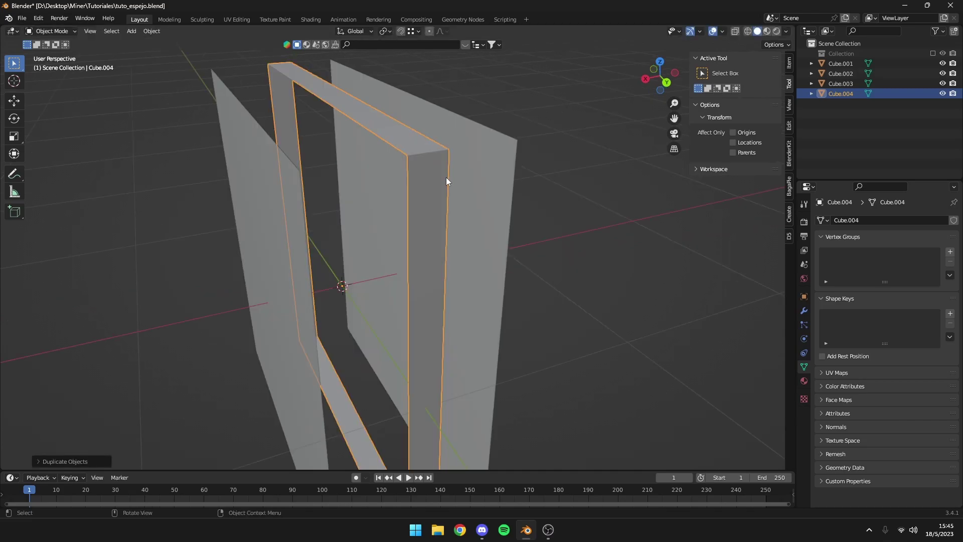
{"action": "left_click", "coordinate": [805, 311]}
{"action": "left_click", "coordinate": [860, 221]}
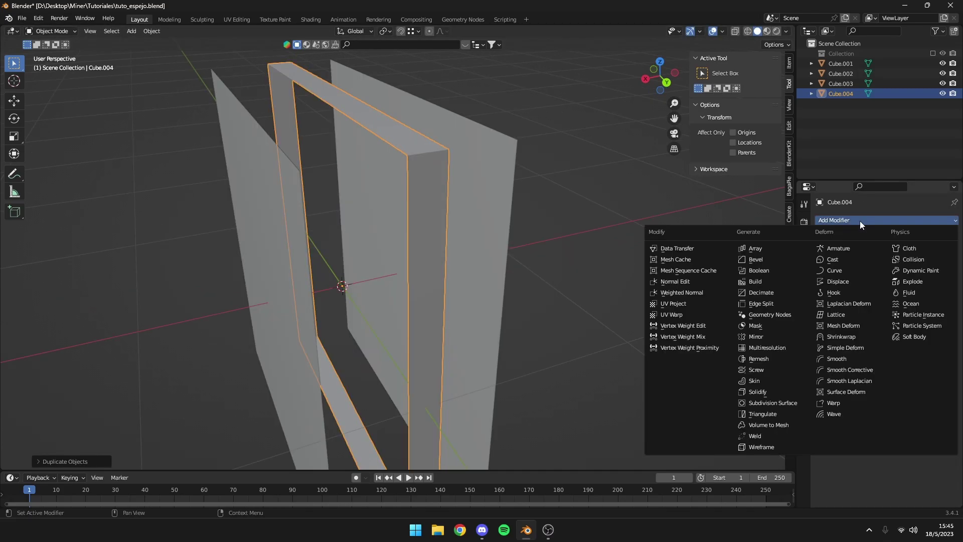
{"action": "left_click", "coordinate": [776, 391]}
{"action": "mouse_move", "coordinate": [903, 265]}
{"action": "left_mouse_down"}
{"action": "mouse_move", "coordinate": [918, 264]}
{"action": "mouse_move", "coordinate": [906, 265]}
{"action": "left_mouse_up"}
{"action": "mouse_move", "coordinate": [677, 256]}
{"action": "middle_mouse_down"}
{"action": "mouse_move", "coordinate": [507, 239]}
{"action": "mouse_move", "coordinate": [460, 221]}
{"action": "middle_mouse_up"}
- Select all of the duplicate frame's geometry in Edit Mode and scale it along X
{"action": "key", "text": "Tab"}
{"action": "key", "text": "a"}
{"action": "key", "text": "s"}
{"action": "key", "text": "x"}
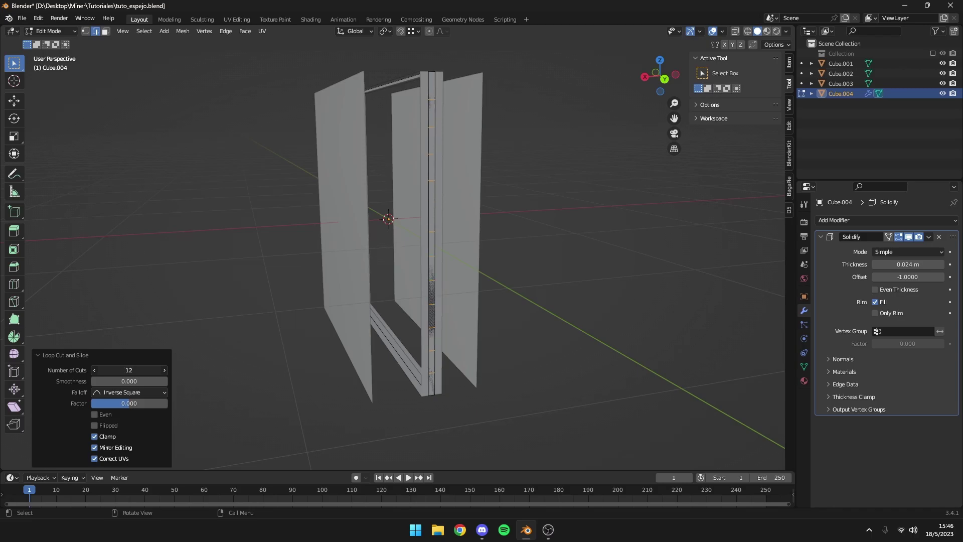
- Box-select the extra faces of Cube.004 and delete them, leaving the spaced slot pieces
{"action": "middle_click_drag", "start_coordinate": [432, 301], "coordinate": [441, 88]}
{"action": "left_click_drag", "start_coordinate": [441, 87], "coordinate": [233, 381]}
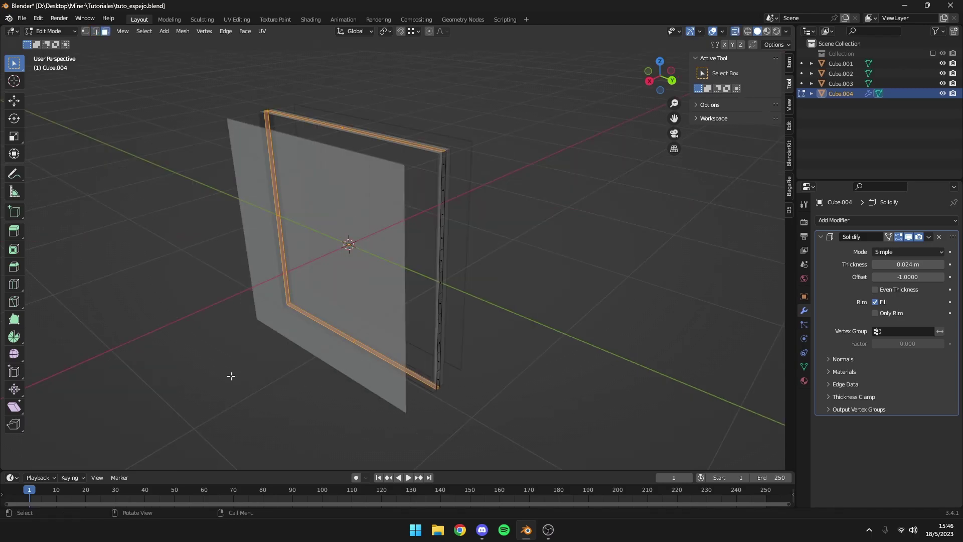
{"action": "key", "text": "x"}
{"action": "middle_click_drag", "start_coordinate": [434, 299], "coordinate": [534, 332]}
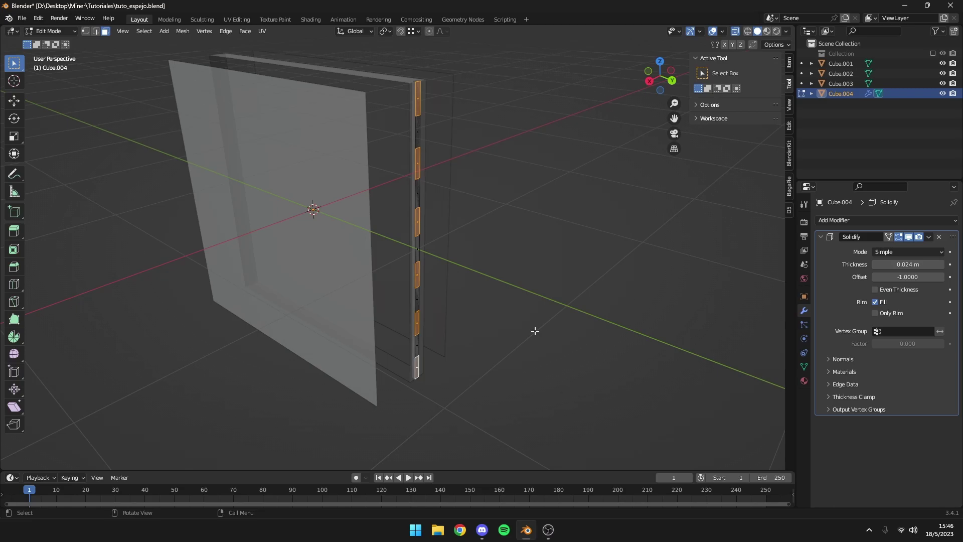
{"action": "key", "text": "x"}
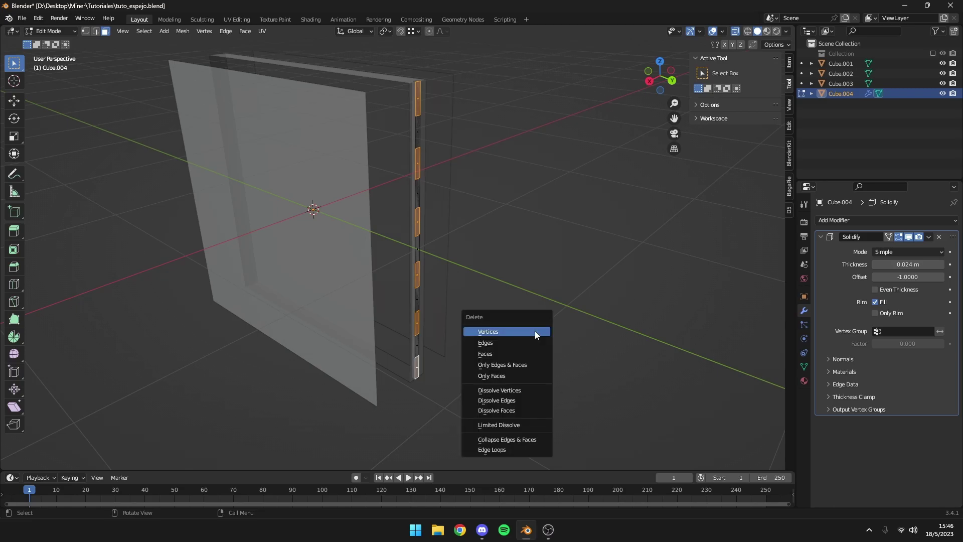
{"action": "left_click", "coordinate": [495, 352]}
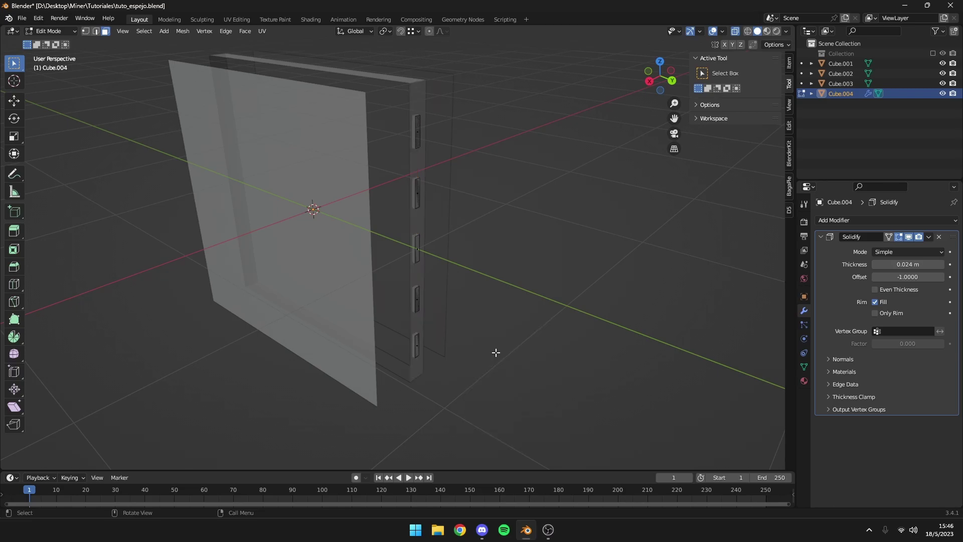
- Return to Object Mode, select Cube.004 and orbit to inspect the remaining slots
{"action": "mouse_move", "coordinate": [495, 353]}
{"action": "middle_mouse_down"}
{"action": "mouse_move", "coordinate": [498, 337]}
{"action": "mouse_move", "coordinate": [461, 312]}
{"action": "mouse_move", "coordinate": [261, 290]}
{"action": "mouse_move", "coordinate": [310, 313]}
{"action": "mouse_move", "coordinate": [405, 291]}
{"action": "mouse_move", "coordinate": [425, 145]}
{"action": "mouse_move", "coordinate": [420, 99]}
{"action": "middle_mouse_up"}
{"action": "key", "text": "Tab"}
{"action": "left_click", "coordinate": [261, 290]}
{"action": "left_click", "coordinate": [420, 98]}
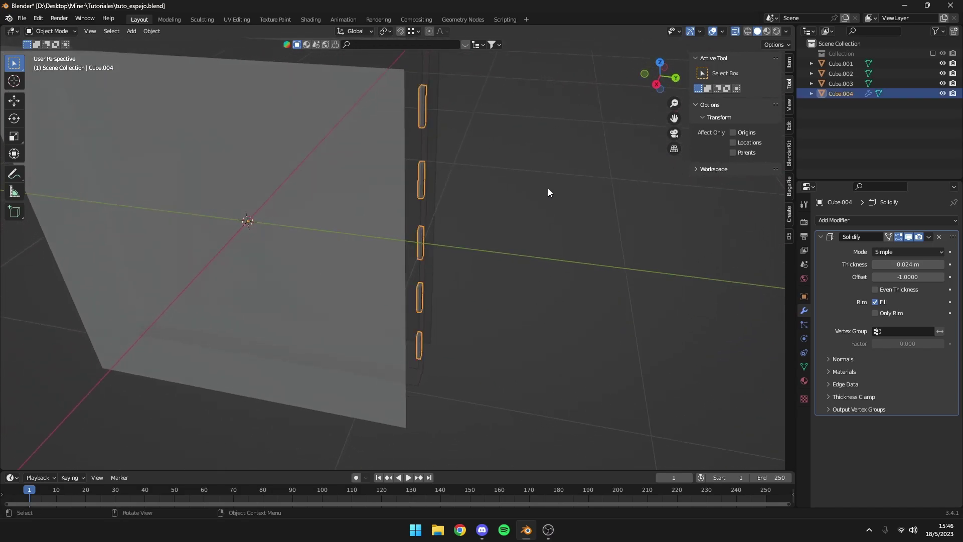
{"action": "middle_click_drag", "start_coordinate": [548, 188], "coordinate": [504, 167]}
{"action": "mouse_move", "coordinate": [443, 271]}
{"action": "middle_mouse_down"}
{"action": "mouse_move", "coordinate": [452, 300]}
{"action": "mouse_move", "coordinate": [474, 276]}
{"action": "mouse_move", "coordinate": [474, 305]}
{"action": "middle_mouse_up"}
- Add a Mirror modifier to Cube.004 to copy the slots to the opposite side
{"action": "left_click", "coordinate": [839, 220]}
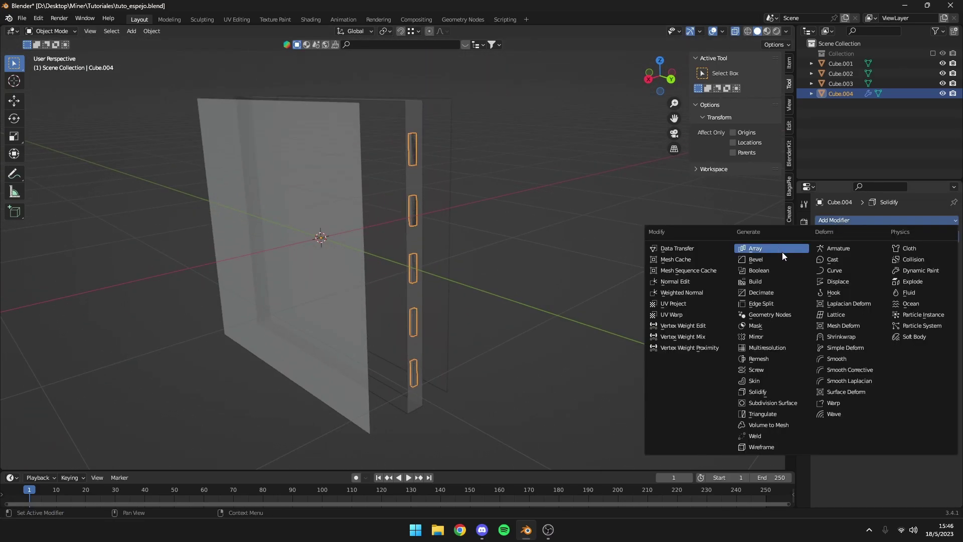
{"action": "left_click", "coordinate": [766, 337]}
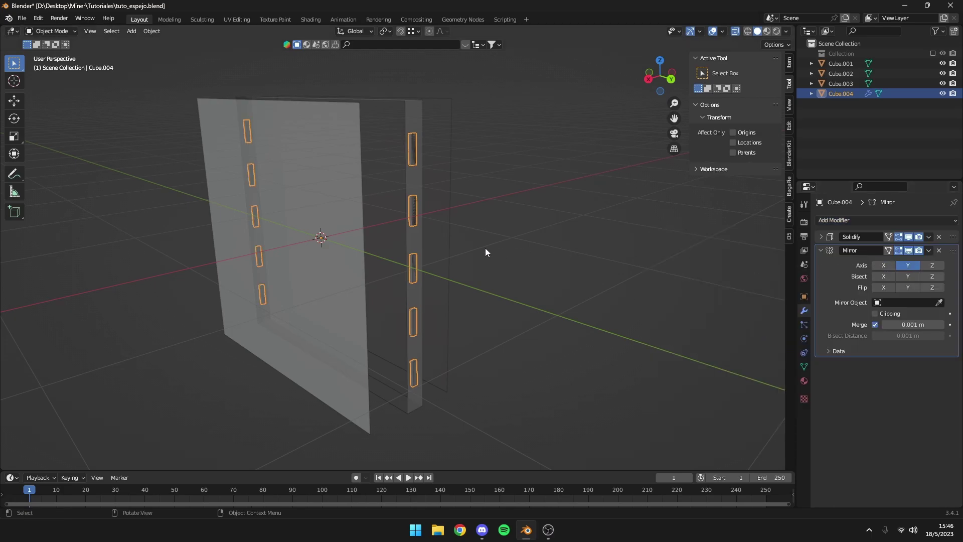
{"action": "middle_click_drag", "start_coordinate": [486, 247], "coordinate": [475, 241]}
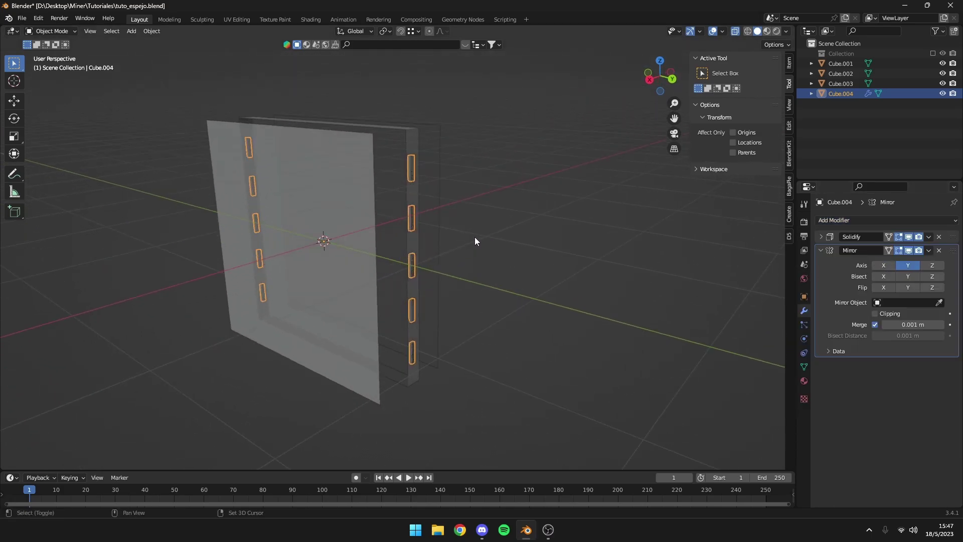
- Duplicate the slot object in place and rotate the copy 90° around X for top and bottom
{"action": "key", "text": "shift+d"}
{"action": "key", "text": "x"}
{"action": "key", "text": "Escape"}
{"action": "key", "text": "r"}
{"action": "key", "text": "x"}
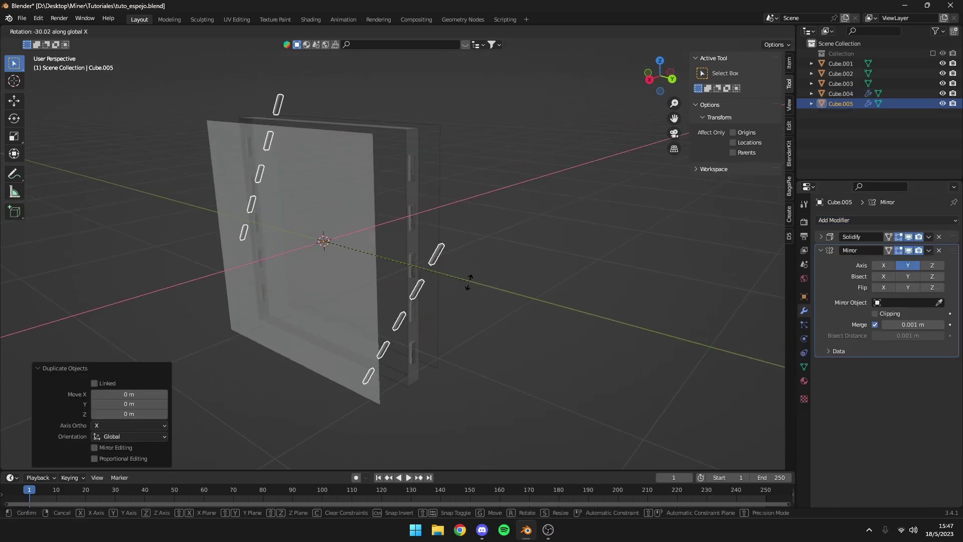
{"action": "left_click", "coordinate": [451, 191]}
- Select both slot objects and convert them to plain meshes
{"action": "left_click", "coordinate": [250, 143], "text": "shift"}
{"action": "scroll", "coordinate": [326, 241], "scroll_direction": "up", "scroll_amount": 2}
{"action": "right_click", "coordinate": [392, 161]}
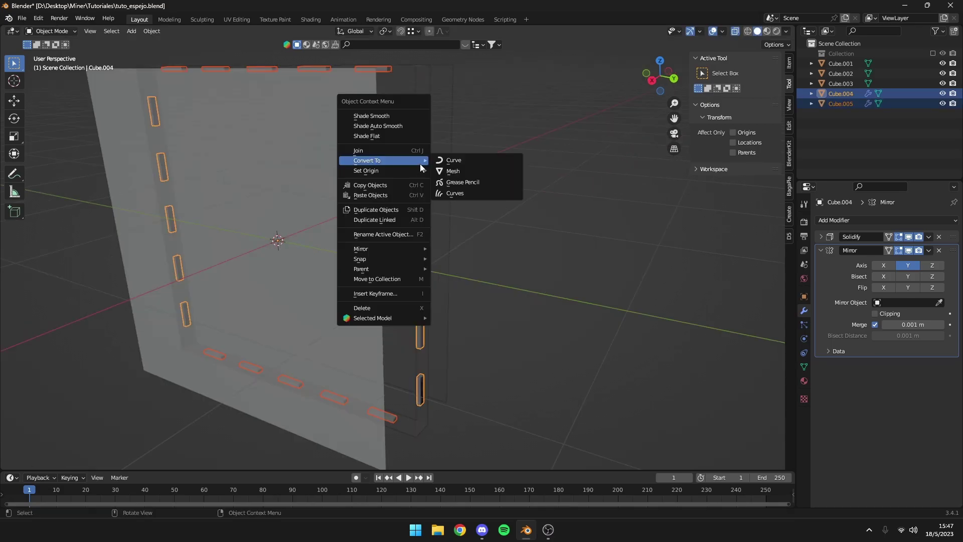
{"action": "left_click", "coordinate": [472, 170]}
- Join the rotated slot copy into Cube.004 to make a single slot mesh
{"action": "mouse_move", "coordinate": [465, 164]}
{"action": "middle_mouse_down"}
{"action": "mouse_move", "coordinate": [406, 82]}
{"action": "mouse_move", "coordinate": [417, 107]}
{"action": "middle_mouse_up"}
{"action": "left_click", "coordinate": [390, 72]}
{"action": "left_click", "coordinate": [389, 72]}
{"action": "left_click", "coordinate": [417, 107], "text": "shift"}
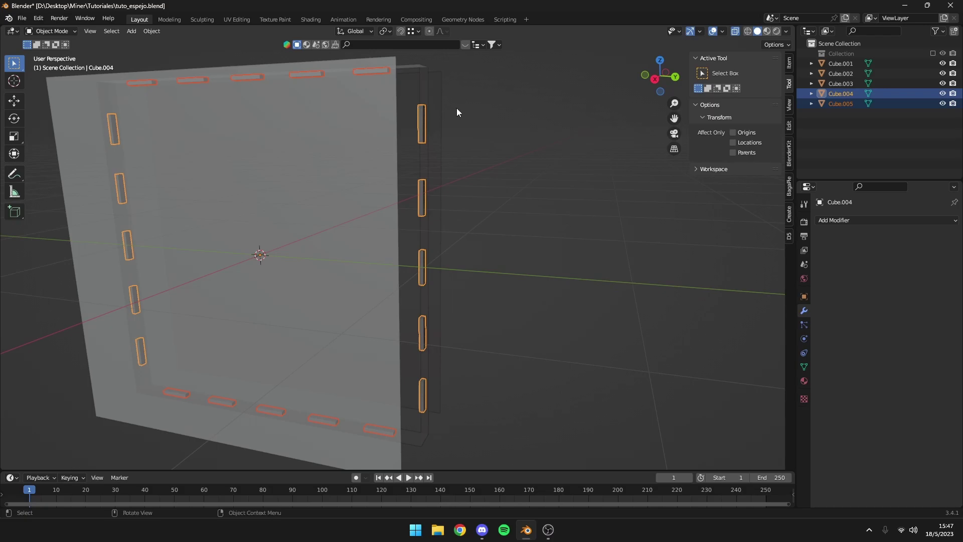
{"action": "key", "text": "ctrl+j"}
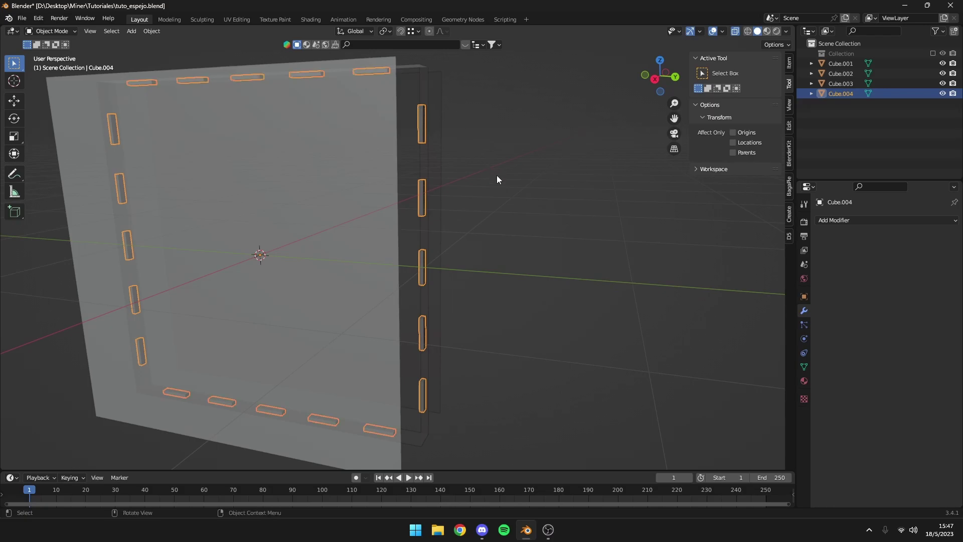
{"action": "mouse_move", "coordinate": [497, 175]}
{"action": "middle_mouse_down"}
{"action": "mouse_move", "coordinate": [468, 174]}
{"action": "mouse_move", "coordinate": [450, 145]}
{"action": "mouse_move", "coordinate": [468, 151]}
{"action": "mouse_move", "coordinate": [460, 146]}
{"action": "middle_mouse_up"}
- Give the outer frame Cube.001 a Solidify modifier with 0.01 m thickness
{"action": "left_click", "coordinate": [450, 146]}
{"action": "scroll", "coordinate": [553, 174], "scroll_direction": "up", "scroll_amount": 2}
{"action": "scroll", "coordinate": [514, 248], "scroll_direction": "up", "scroll_amount": 2}
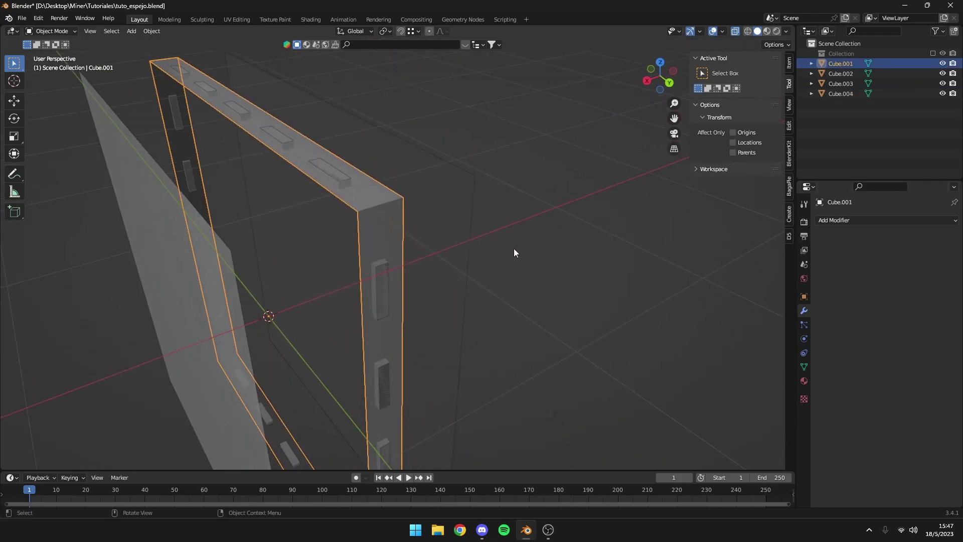
{"action": "middle_click_drag", "start_coordinate": [514, 248], "coordinate": [476, 215]}
{"action": "left_click", "coordinate": [841, 221]}
{"action": "left_click", "coordinate": [841, 230]}
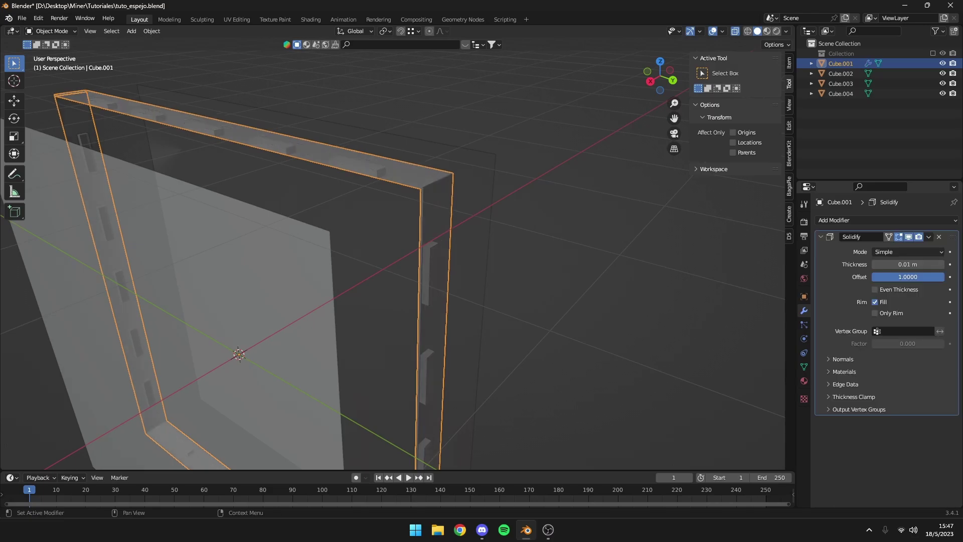
{"action": "scroll", "coordinate": [658, 266], "scroll_direction": "up", "scroll_amount": 3}
{"action": "middle_click_drag", "start_coordinate": [657, 266], "coordinate": [685, 261]}
{"action": "scroll", "coordinate": [684, 257], "scroll_direction": "down", "scroll_amount": 4}
- Set snapping to Vertex and move the Cube.002 pane along X flush against the frame
{"action": "left_click", "coordinate": [513, 234]}
{"action": "mouse_move", "coordinate": [512, 233]}
{"action": "middle_mouse_down"}
{"action": "mouse_move", "coordinate": [377, 176]}
{"action": "mouse_move", "coordinate": [385, 172]}
{"action": "middle_mouse_up"}
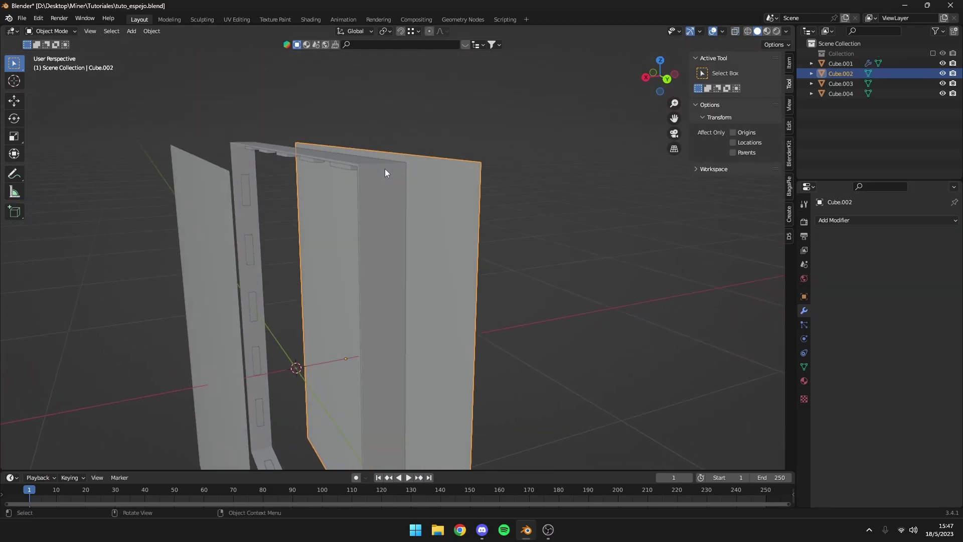
{"action": "left_click", "coordinate": [412, 31]}
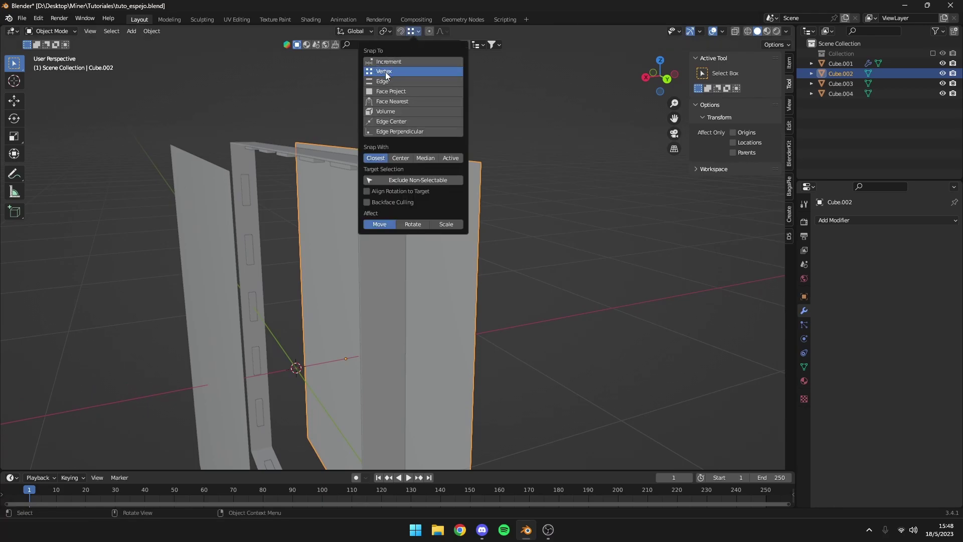
{"action": "mouse_move", "coordinate": [485, 128]}
{"action": "middle_mouse_down"}
{"action": "mouse_move", "coordinate": [526, 125]}
{"action": "mouse_move", "coordinate": [475, 155]}
{"action": "middle_mouse_up"}
{"action": "key", "text": "g"}
{"action": "key", "text": "x"}
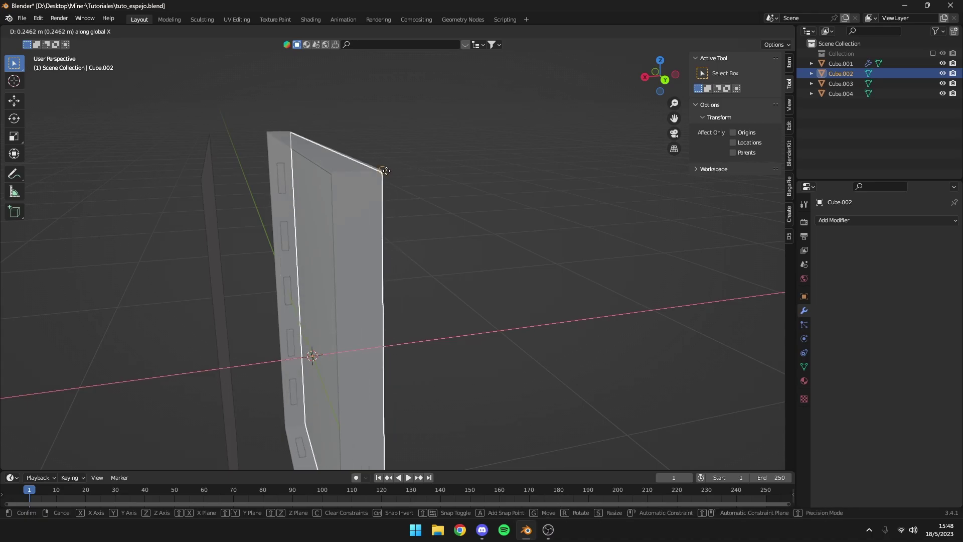
{"action": "left_click", "coordinate": [385, 171]}
- Snap the other mirror pane, Cube.003, flush against the opposite side of the frame
{"action": "left_click", "coordinate": [212, 170]}
{"action": "middle_click_drag", "start_coordinate": [213, 171], "coordinate": [281, 172]}
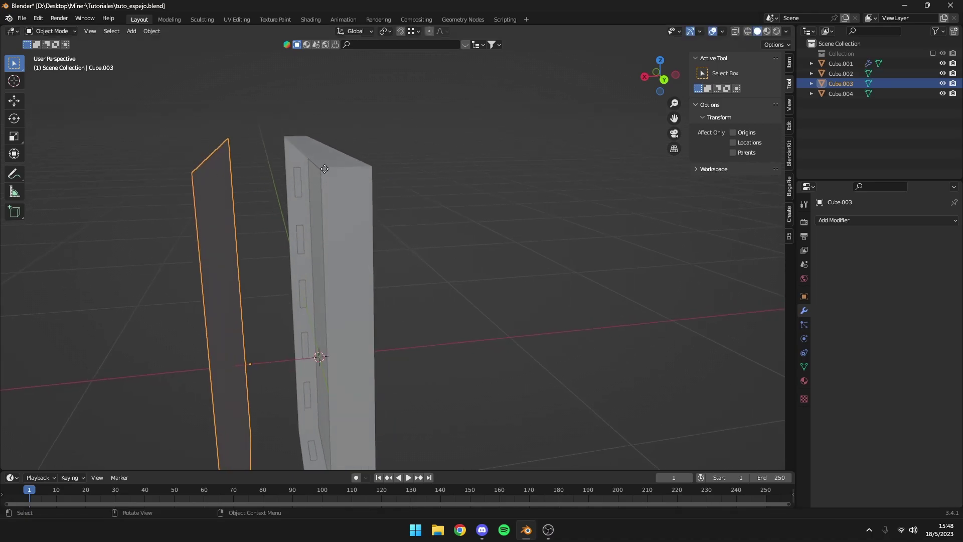
{"action": "left_click", "coordinate": [397, 168]}
{"action": "mouse_move", "coordinate": [396, 167]}
{"action": "middle_mouse_down"}
{"action": "mouse_move", "coordinate": [375, 209]}
{"action": "mouse_move", "coordinate": [261, 180]}
{"action": "mouse_move", "coordinate": [360, 158]}
{"action": "mouse_move", "coordinate": [429, 157]}
{"action": "mouse_move", "coordinate": [465, 80]}
{"action": "mouse_move", "coordinate": [542, 107]}
{"action": "mouse_move", "coordinate": [592, 112]}
{"action": "mouse_move", "coordinate": [573, 81]}
{"action": "mouse_move", "coordinate": [446, 104]}
{"action": "mouse_move", "coordinate": [517, 107]}
{"action": "mouse_move", "coordinate": [479, 197]}
{"action": "mouse_move", "coordinate": [488, 139]}
{"action": "mouse_move", "coordinate": [429, 144]}
{"action": "mouse_move", "coordinate": [587, 178]}
{"action": "middle_mouse_up"}
- Create a new material named Espejo on the first mirror pane
{"action": "left_click", "coordinate": [480, 197]}
{"action": "left_click", "coordinate": [805, 381]}
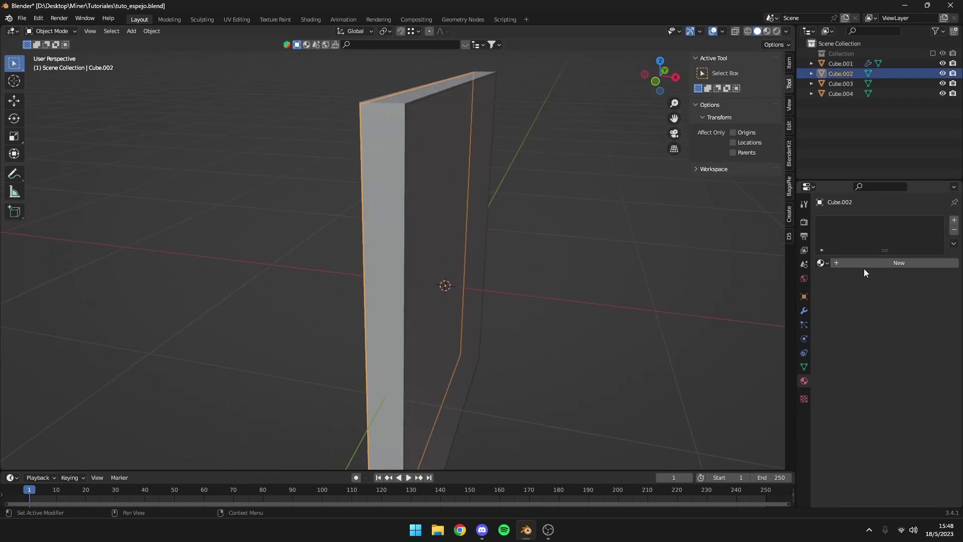
{"action": "left_click", "coordinate": [872, 265]}
{"action": "left_click", "coordinate": [885, 262]}
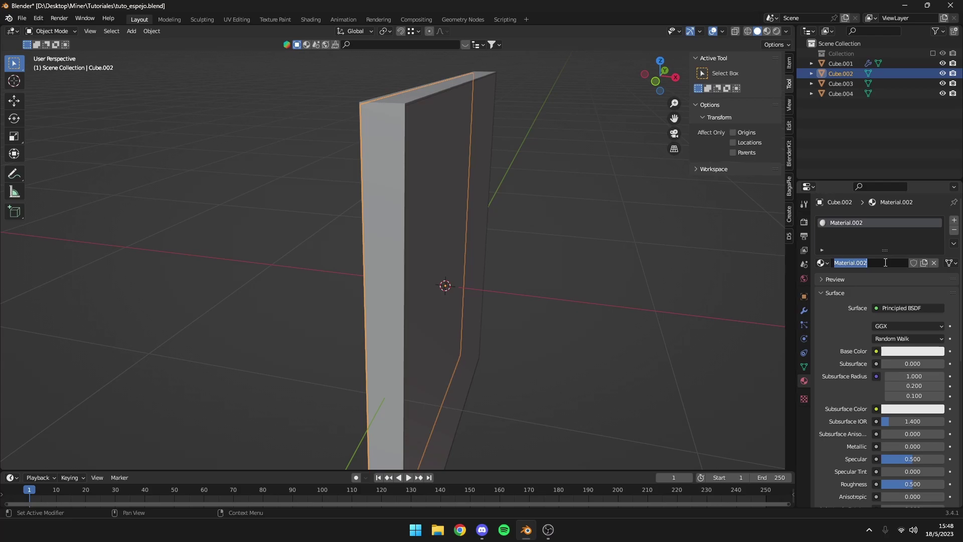
{"action": "type", "text": "Espejo"}
{"action": "key", "text": "Return"}
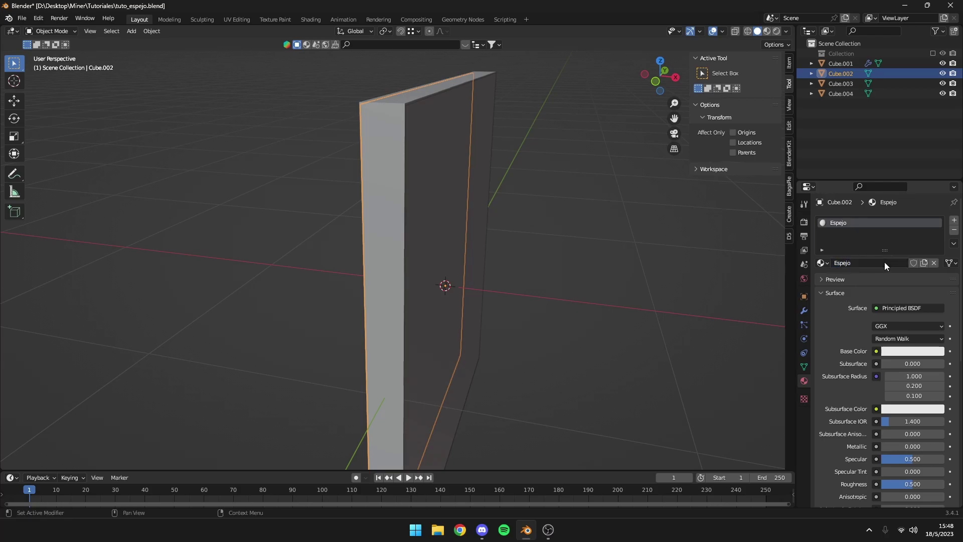
- Set Espejo's Metallic to 0.9, Roughness to 0 and Transmission to 1
{"action": "scroll", "coordinate": [880, 286], "scroll_direction": "down", "scroll_amount": 5}
{"action": "left_click", "coordinate": [903, 305]}
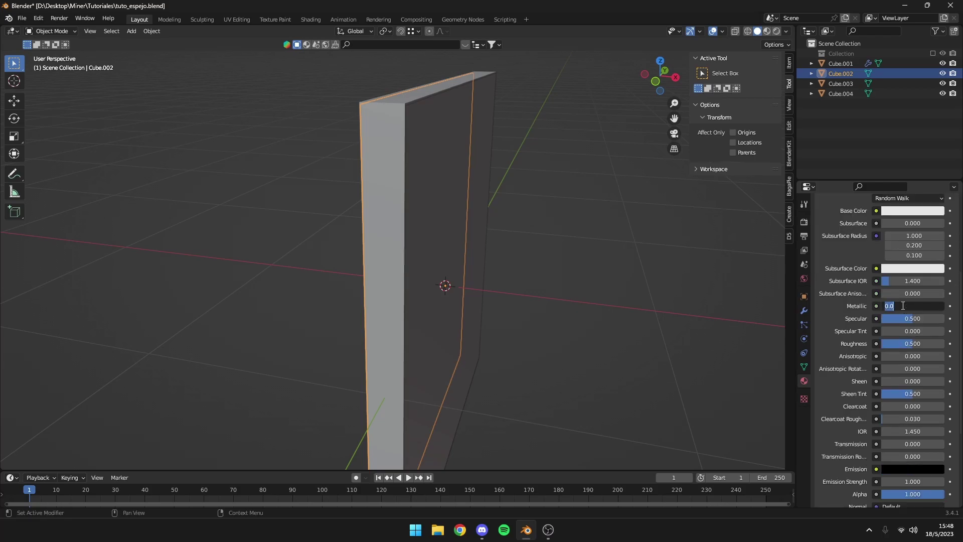
{"action": "type", "text": ".9"}
{"action": "key", "text": "Return"}
{"action": "left_click", "coordinate": [904, 343]}
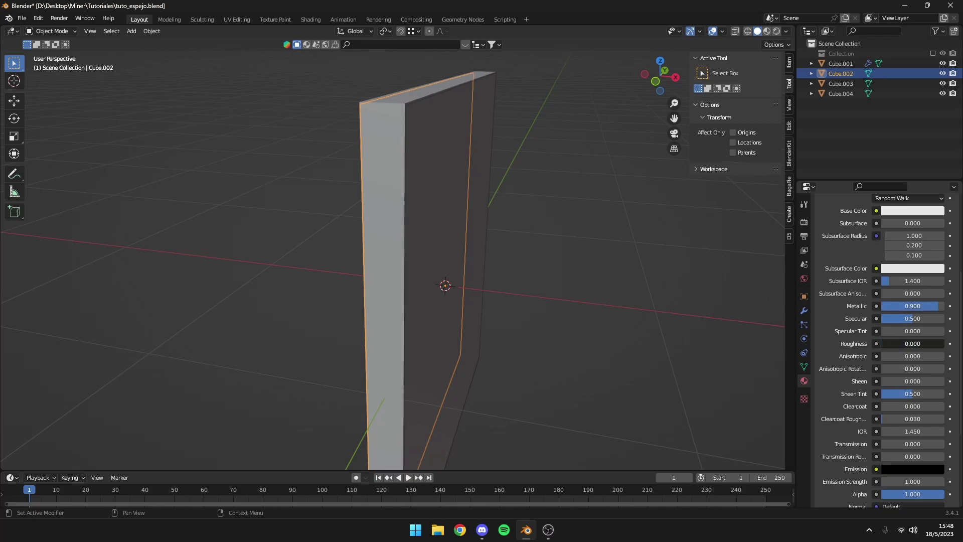
{"action": "type", "text": "0"}
{"action": "key", "text": "Return"}
{"action": "scroll", "coordinate": [820, 326], "scroll_direction": "down", "scroll_amount": 4}
{"action": "left_click_drag", "start_coordinate": [883, 344], "coordinate": [946, 343]}
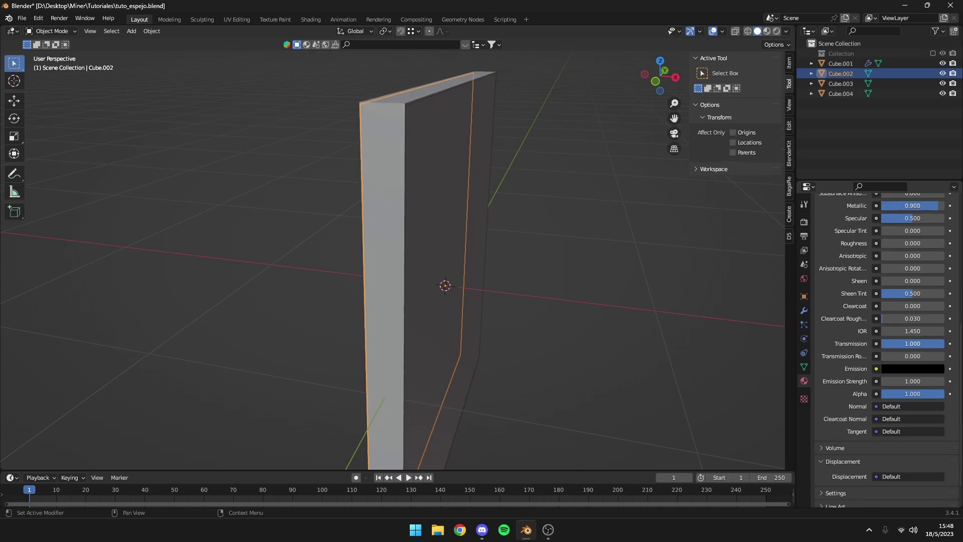
- Assign Espejo.001 to the other pane, make it single-user and rename it EspejoAdelante
{"action": "left_click", "coordinate": [486, 167]}
{"action": "left_click", "coordinate": [822, 263]}
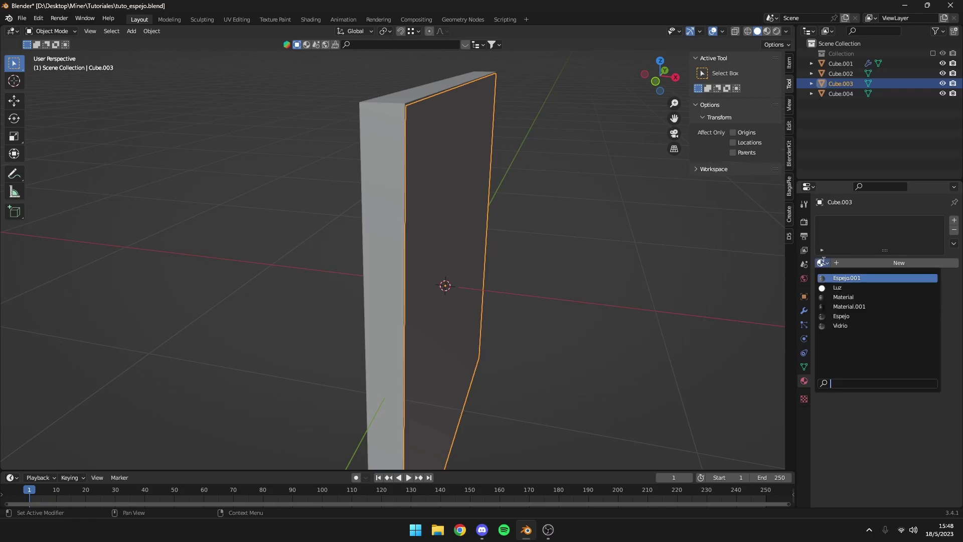
{"action": "left_click", "coordinate": [848, 278]}
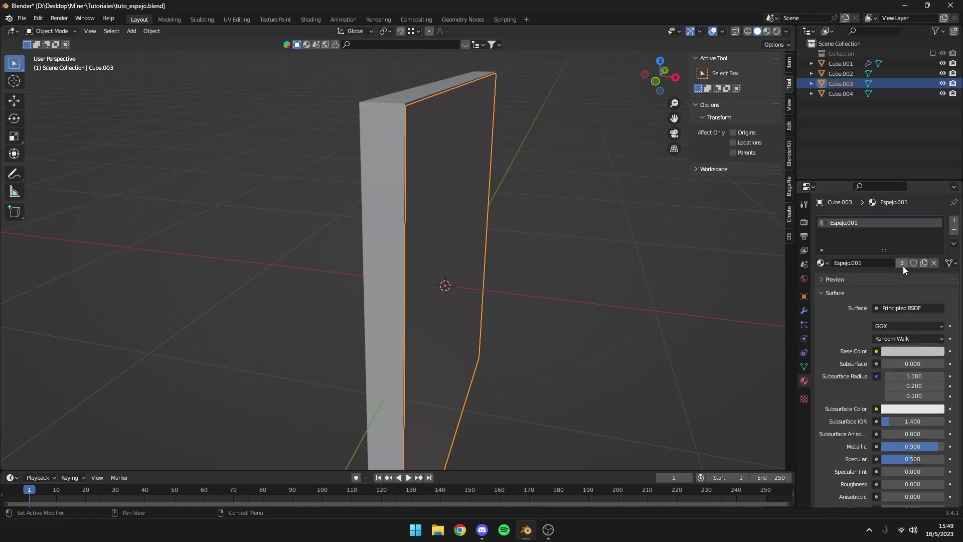
{"action": "left_click", "coordinate": [902, 264]}
{"action": "double_click", "coordinate": [888, 263]}
{"action": "type", "text": "A"}
{"action": "type", "text": "elant"}
{"action": "key", "text": "Return"}
- Adjust EspejoAdelante's settings and clear its Alpha value
{"action": "scroll", "coordinate": [887, 263], "scroll_direction": "down", "scroll_amount": 5}
{"action": "left_click_drag", "start_coordinate": [932, 326], "coordinate": [854, 327]}
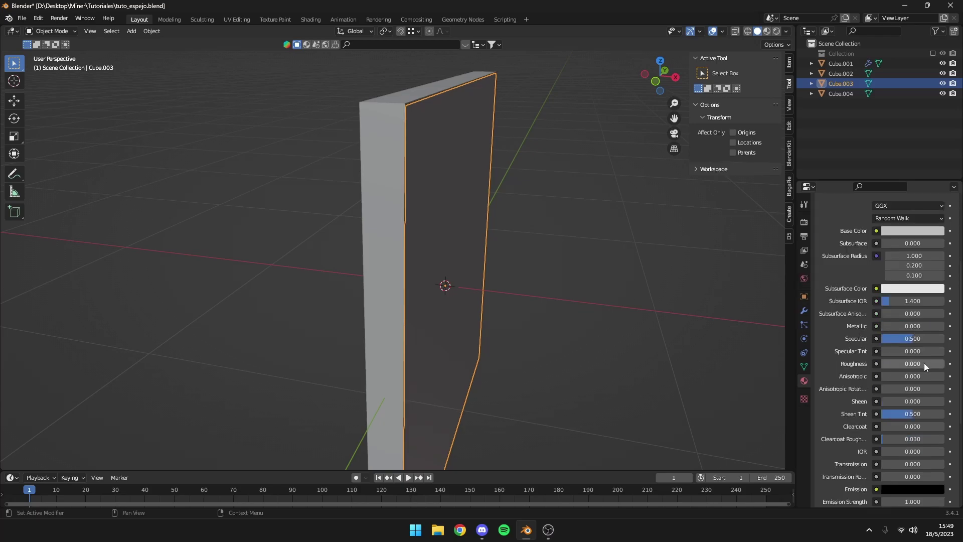
{"action": "scroll", "coordinate": [883, 361], "scroll_direction": "down", "scroll_amount": 3}
{"action": "scroll", "coordinate": [903, 402], "scroll_direction": "down", "scroll_amount": 1}
{"action": "left_click", "coordinate": [919, 434]}
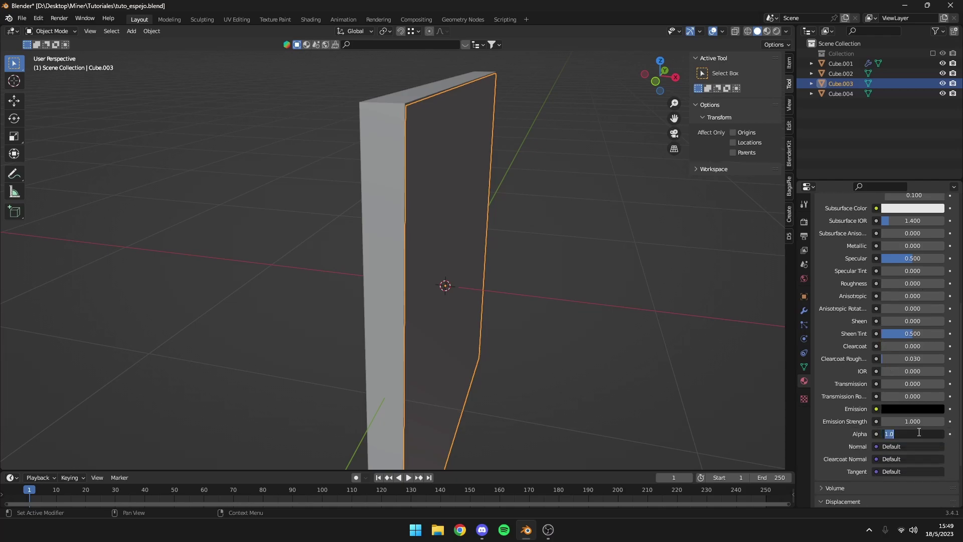
{"action": "key", "text": "BackSpace"}
- Give the outer frame Cube.001 a new black material
{"action": "left_click", "coordinate": [841, 63]}
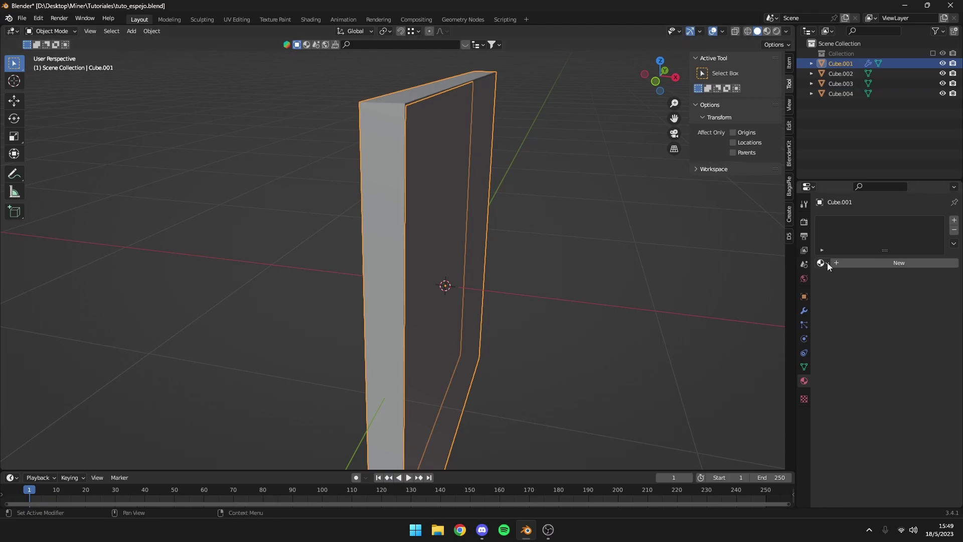
{"action": "left_click", "coordinate": [846, 266]}
{"action": "left_click_drag", "start_coordinate": [936, 214], "coordinate": [937, 272]}
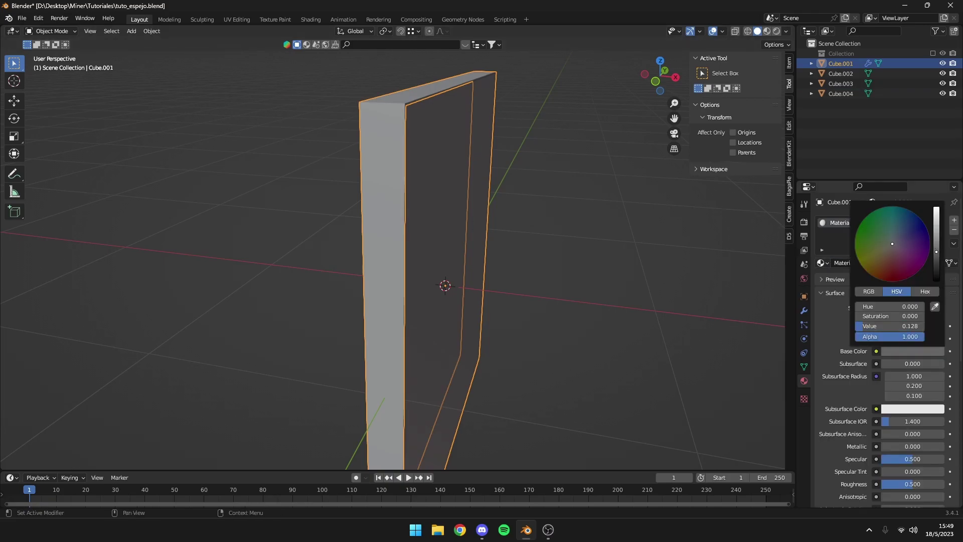
{"action": "left_click", "coordinate": [482, 98]}
{"action": "left_click", "coordinate": [482, 97]}
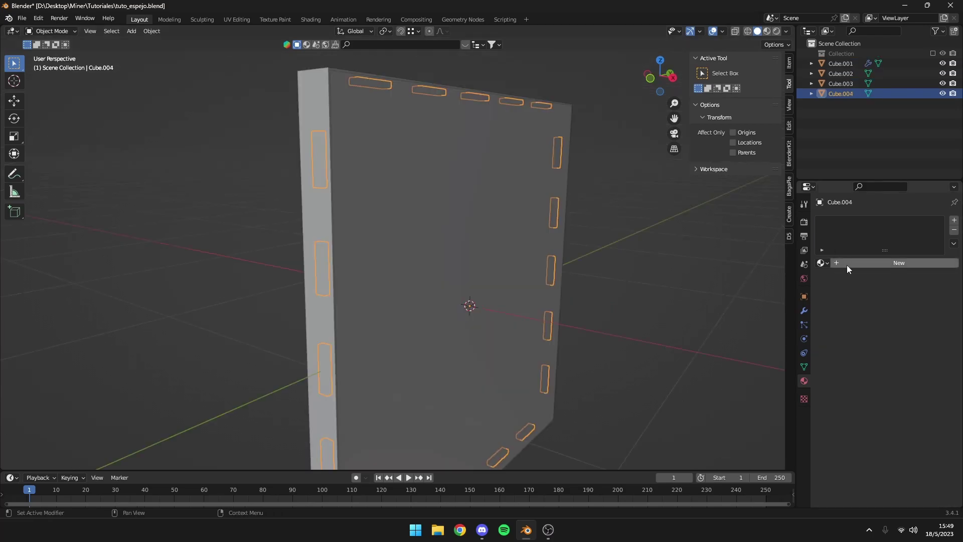
- Give the Cube.004 slots a new material emitting red at strength 20
{"action": "left_click", "coordinate": [847, 264]}
{"action": "scroll", "coordinate": [888, 301], "scroll_direction": "down", "scroll_amount": 10}
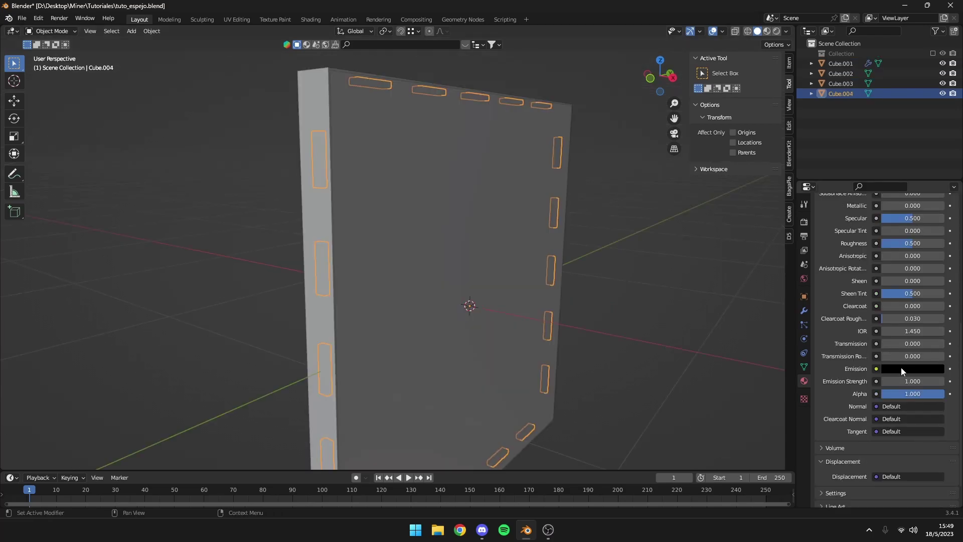
{"action": "left_click", "coordinate": [901, 369]}
{"action": "left_click", "coordinate": [936, 225]}
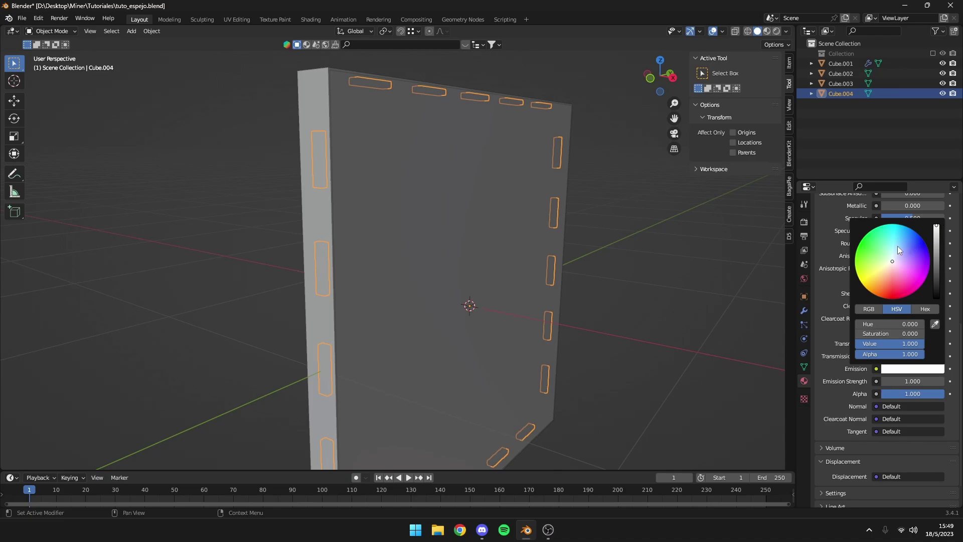
{"action": "left_click", "coordinate": [890, 279]}
{"action": "left_click", "coordinate": [913, 381]}
{"action": "type", "text": "20"}
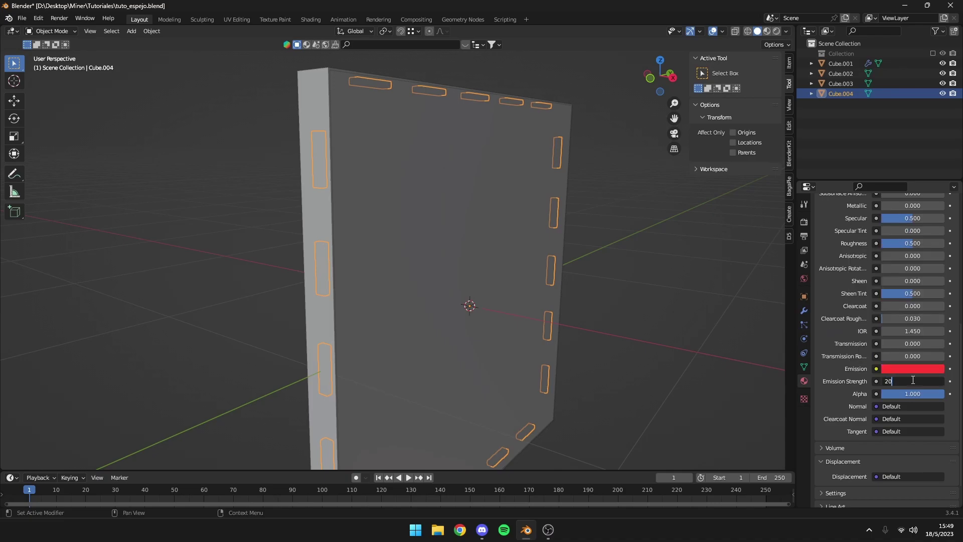
{"action": "key", "text": "Return"}
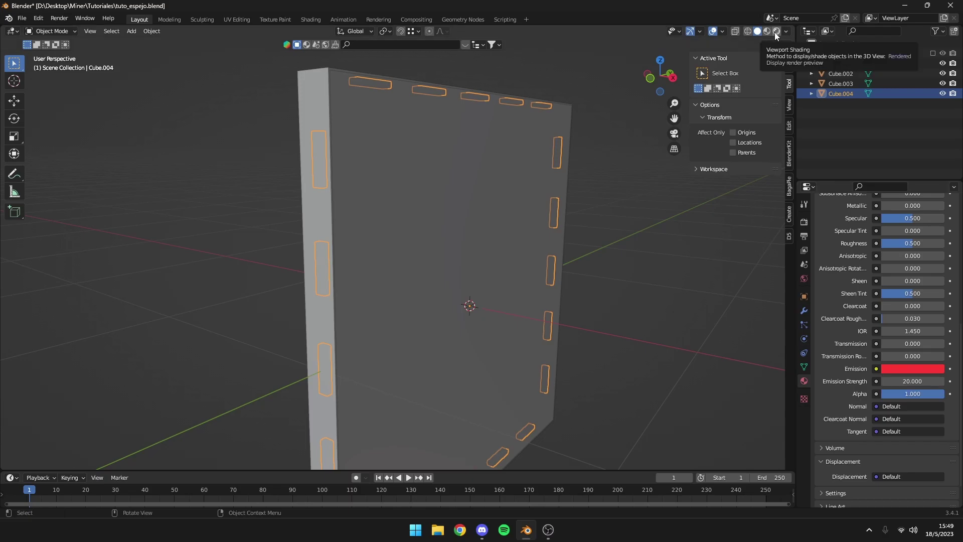
- Switch the viewport to Rendered and set the World colour to black
{"action": "left_click", "coordinate": [777, 34]}
{"action": "mouse_move", "coordinate": [712, 151]}
{"action": "middle_mouse_down"}
{"action": "mouse_move", "coordinate": [645, 258]}
{"action": "mouse_move", "coordinate": [605, 174]}
{"action": "mouse_move", "coordinate": [633, 158]}
{"action": "mouse_move", "coordinate": [656, 176]}
{"action": "middle_mouse_up"}
{"action": "left_click", "coordinate": [804, 278]}
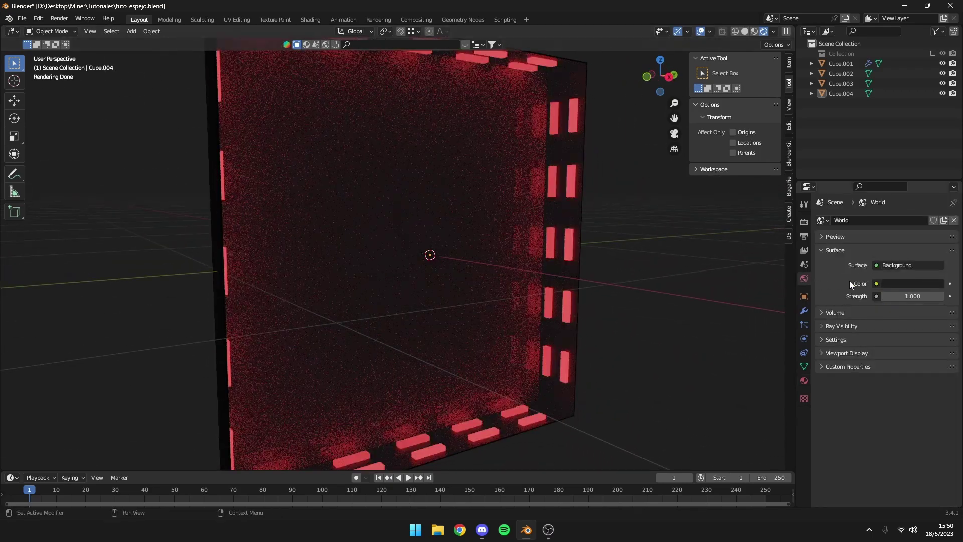
{"action": "left_click", "coordinate": [917, 284]}
{"action": "mouse_move", "coordinate": [936, 205]}
{"action": "left_mouse_down"}
{"action": "mouse_move", "coordinate": [936, 212]}
{"action": "mouse_move", "coordinate": [936, 201]}
{"action": "left_mouse_up"}
{"action": "left_click", "coordinate": [804, 222]}
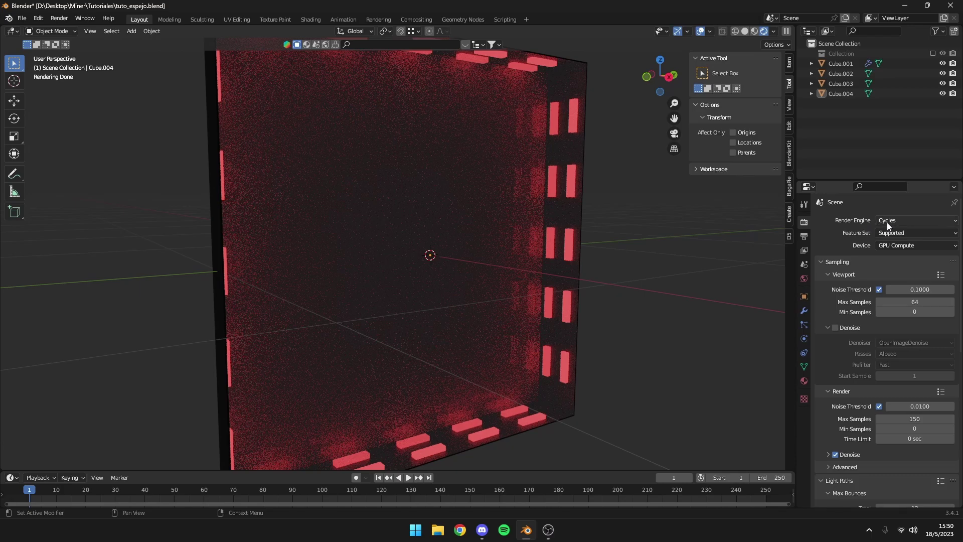
- Try the Eevee render engine, then switch back to Cycles
{"action": "left_click", "coordinate": [891, 222]}
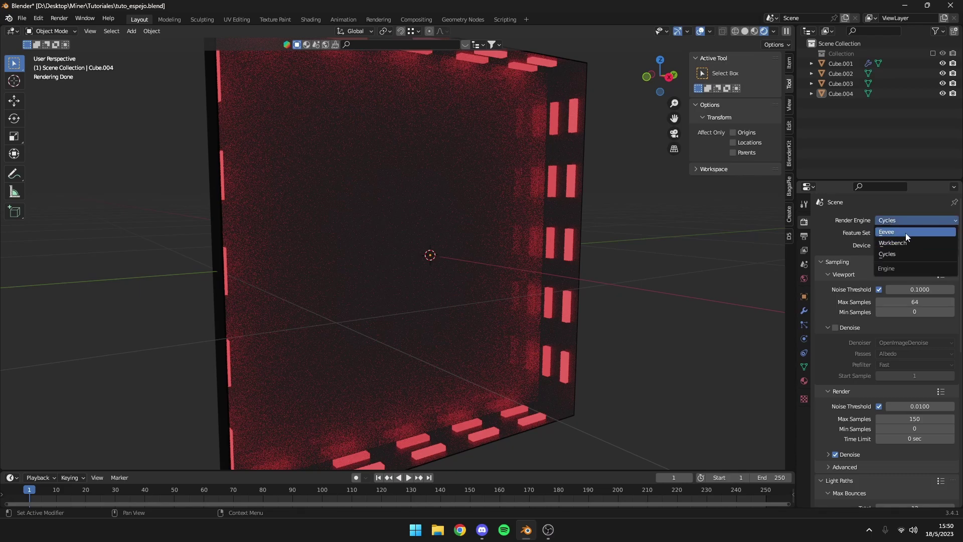
{"action": "left_click", "coordinate": [905, 233]}
{"action": "left_click", "coordinate": [625, 215]}
{"action": "left_click", "coordinate": [891, 220]}
- Raise the Cube.003 pane's material Metallic to 1.0
{"action": "left_click", "coordinate": [887, 254]}
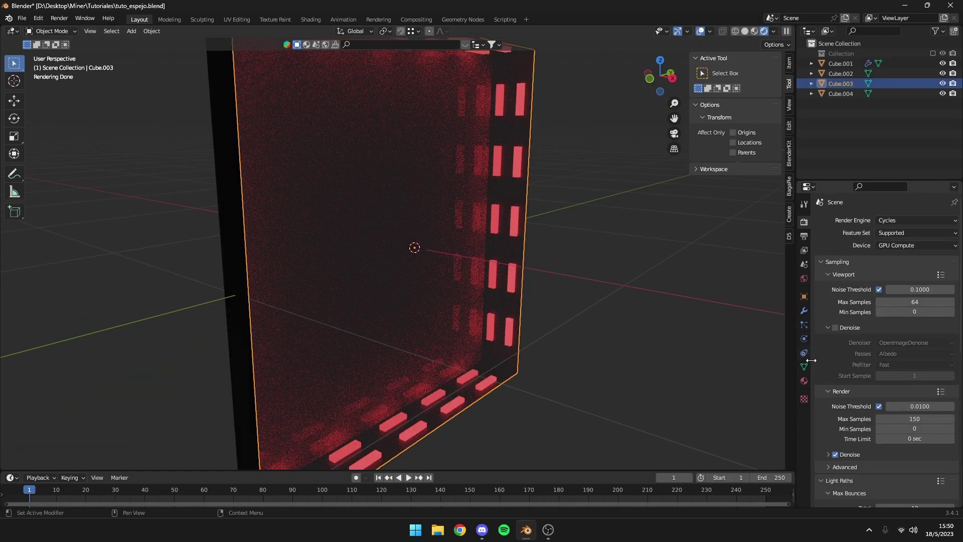
{"action": "left_click", "coordinate": [805, 381]}
{"action": "scroll", "coordinate": [888, 422], "scroll_direction": "down", "scroll_amount": 5}
{"action": "scroll", "coordinate": [889, 425], "scroll_direction": "down", "scroll_amount": 5}
{"action": "scroll", "coordinate": [886, 421], "scroll_direction": "down", "scroll_amount": 5}
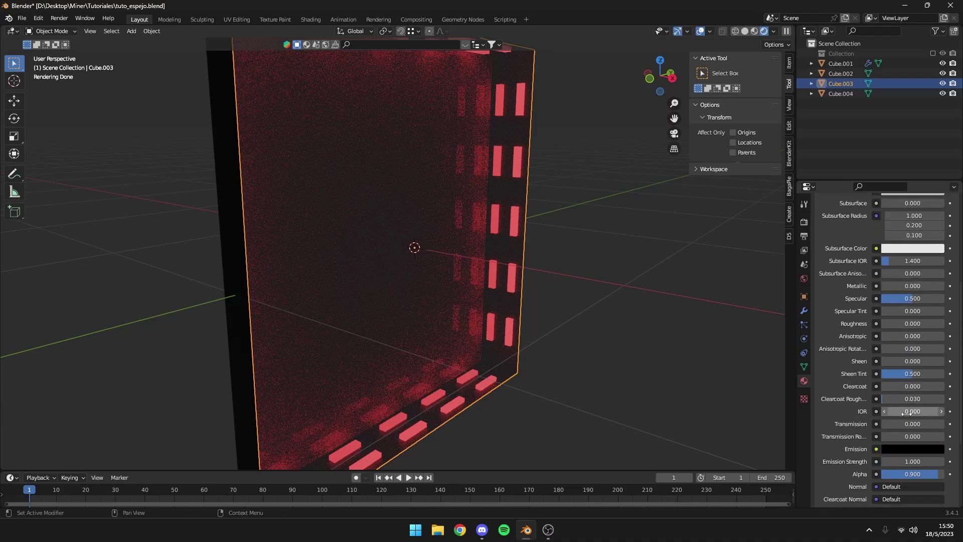
{"action": "left_click_drag", "start_coordinate": [898, 285], "coordinate": [944, 286]}
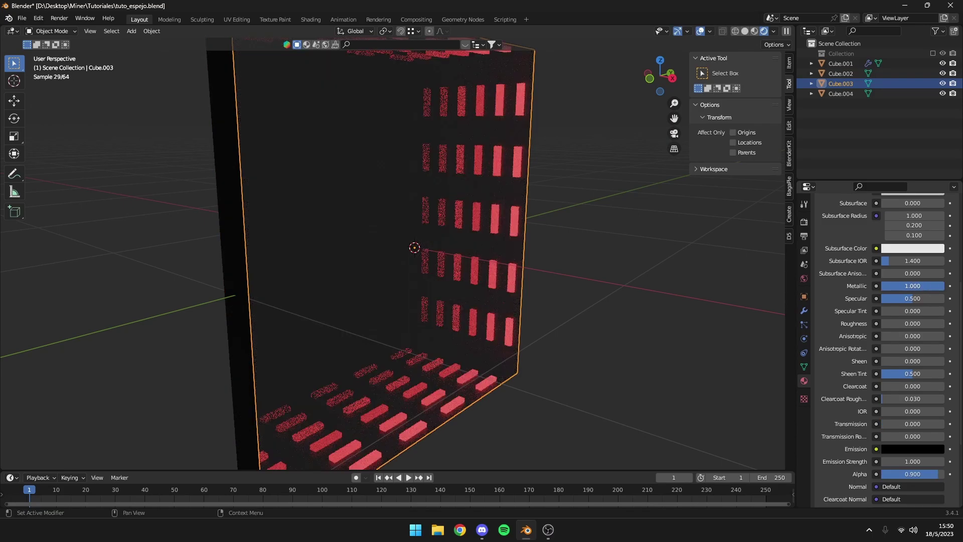
{"action": "left_click", "coordinate": [691, 264]}
{"action": "mouse_move", "coordinate": [691, 265]}
{"action": "middle_mouse_down"}
{"action": "mouse_move", "coordinate": [645, 261]}
{"action": "mouse_move", "coordinate": [594, 273]}
{"action": "mouse_move", "coordinate": [685, 303]}
{"action": "mouse_move", "coordinate": [604, 293]}
{"action": "mouse_move", "coordinate": [475, 227]}
{"action": "middle_mouse_up"}
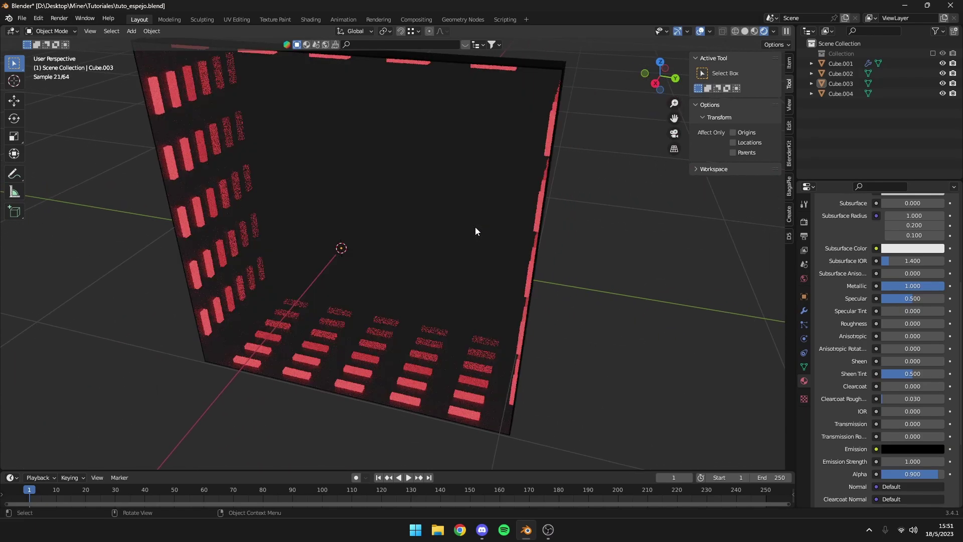
{"action": "left_click", "coordinate": [474, 227]}
- Set the Cube.002 pane's Roughness to about 0.055, orbiting to inspect the reflections
{"action": "left_click", "coordinate": [475, 227]}
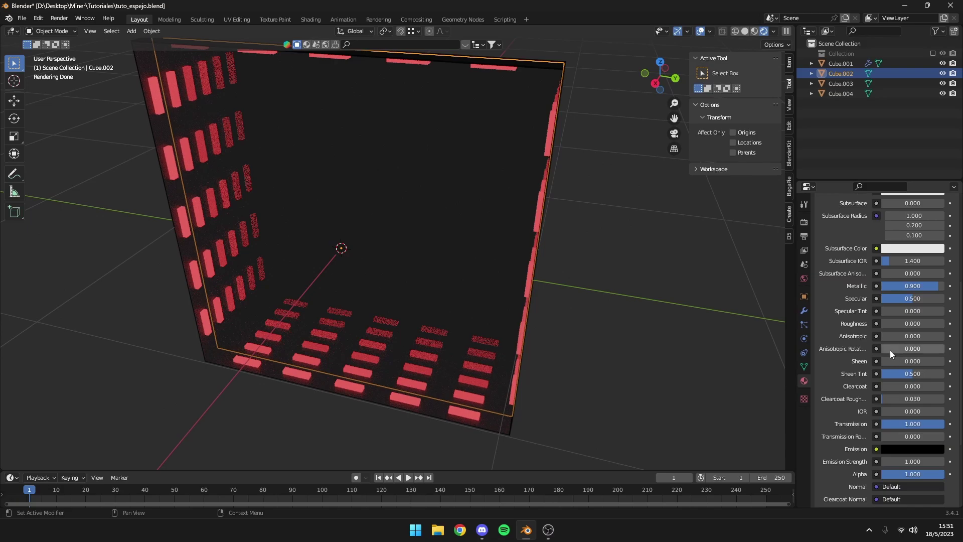
{"action": "left_click_drag", "start_coordinate": [903, 323], "coordinate": [918, 323]}
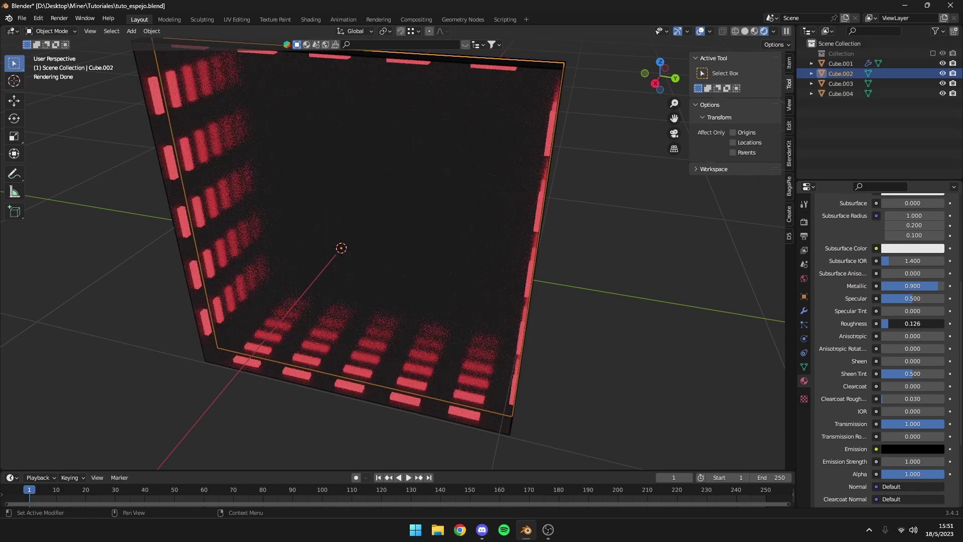
{"action": "mouse_move", "coordinate": [351, 211]}
{"action": "middle_mouse_down"}
{"action": "mouse_move", "coordinate": [393, 191]}
{"action": "mouse_move", "coordinate": [464, 202]}
{"action": "mouse_move", "coordinate": [394, 191]}
{"action": "middle_mouse_up"}
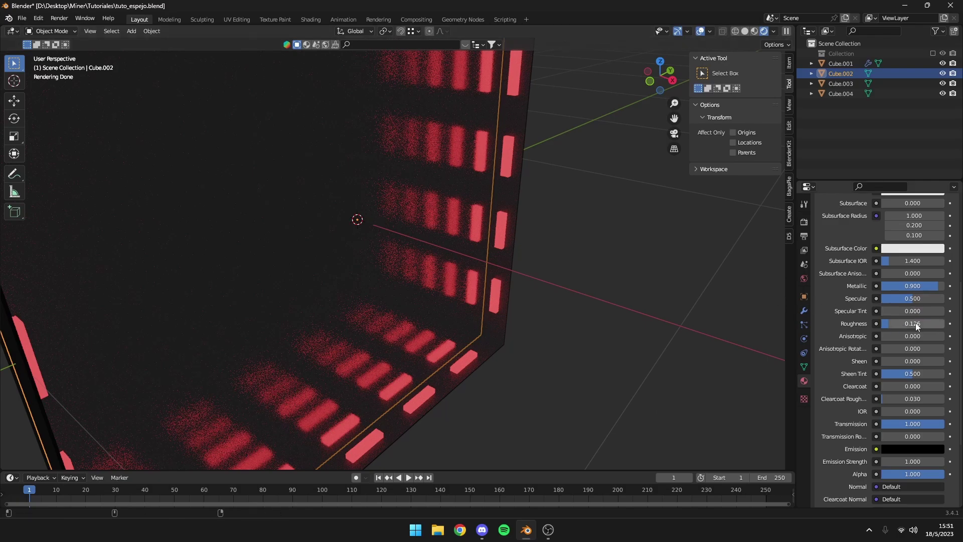
{"action": "left_click_drag", "start_coordinate": [916, 323], "coordinate": [906, 324]}
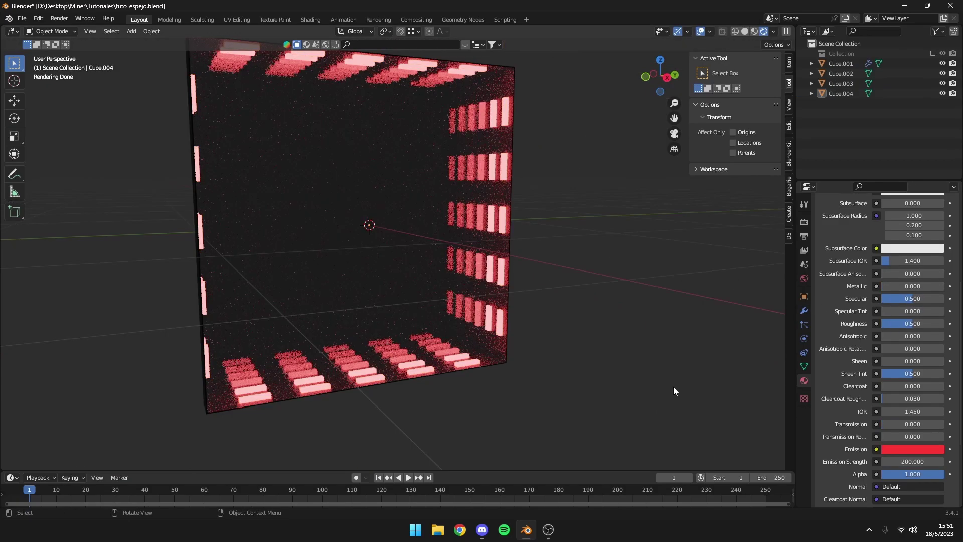
{"action": "scroll", "coordinate": [621, 353], "scroll_direction": "up", "scroll_amount": 3}
{"action": "mouse_move", "coordinate": [637, 339]}
{"action": "middle_mouse_down"}
{"action": "mouse_move", "coordinate": [594, 387]}
{"action": "mouse_move", "coordinate": [682, 230]}
{"action": "mouse_move", "coordinate": [562, 146]}
{"action": "mouse_move", "coordinate": [564, 164]}
{"action": "middle_mouse_up"}
{"action": "scroll", "coordinate": [558, 147], "scroll_direction": "down", "scroll_amount": 3}
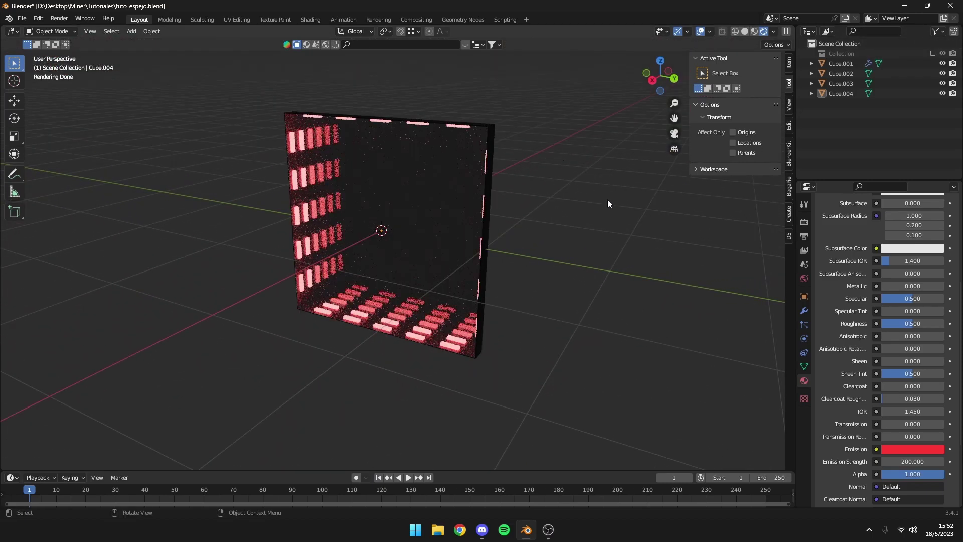
{"action": "scroll", "coordinate": [533, 204], "scroll_direction": "up", "scroll_amount": 5}
{"action": "scroll", "coordinate": [604, 221], "scroll_direction": "up", "scroll_amount": 1}
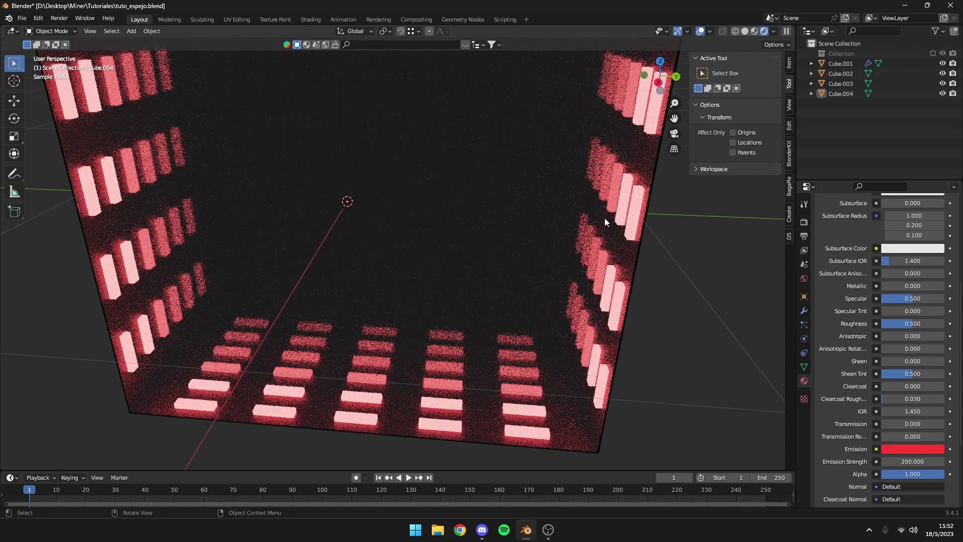
{"action": "scroll", "coordinate": [541, 222], "scroll_direction": "down", "scroll_amount": 2}
{"action": "scroll", "coordinate": [522, 214], "scroll_direction": "down", "scroll_amount": 4}
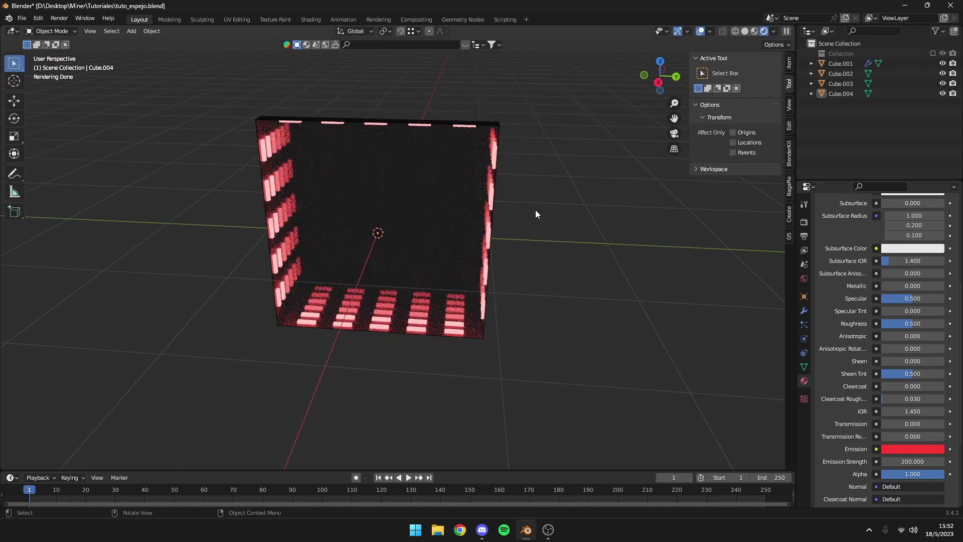
- Add a scaled floor plane below the wall with a nearly black material
{"action": "key", "text": "shift+a"}
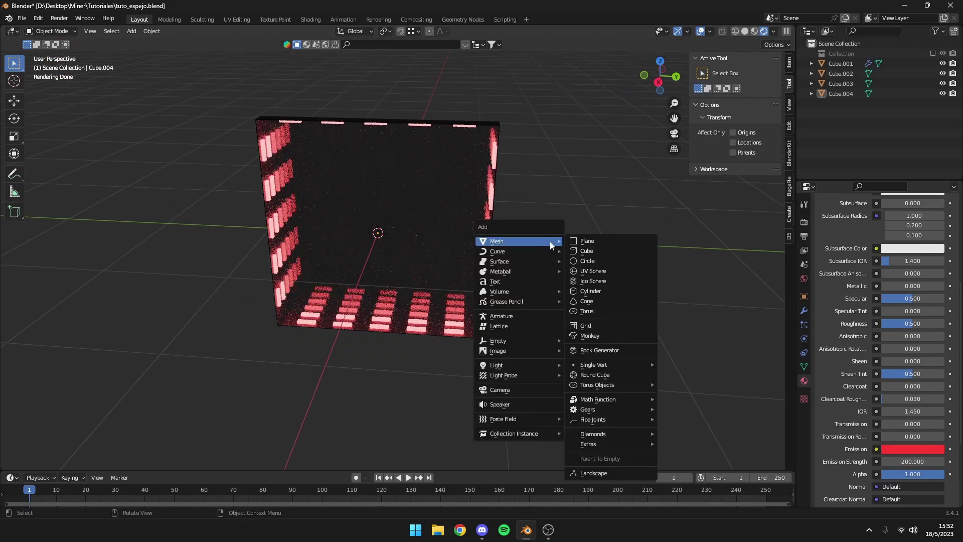
{"action": "left_click", "coordinate": [592, 240]}
{"action": "key", "text": "g"}
{"action": "key", "text": "z"}
{"action": "left_click", "coordinate": [496, 297]}
{"action": "key", "text": "s"}
{"action": "left_click", "coordinate": [708, 331]}
{"action": "left_click", "coordinate": [899, 262]}
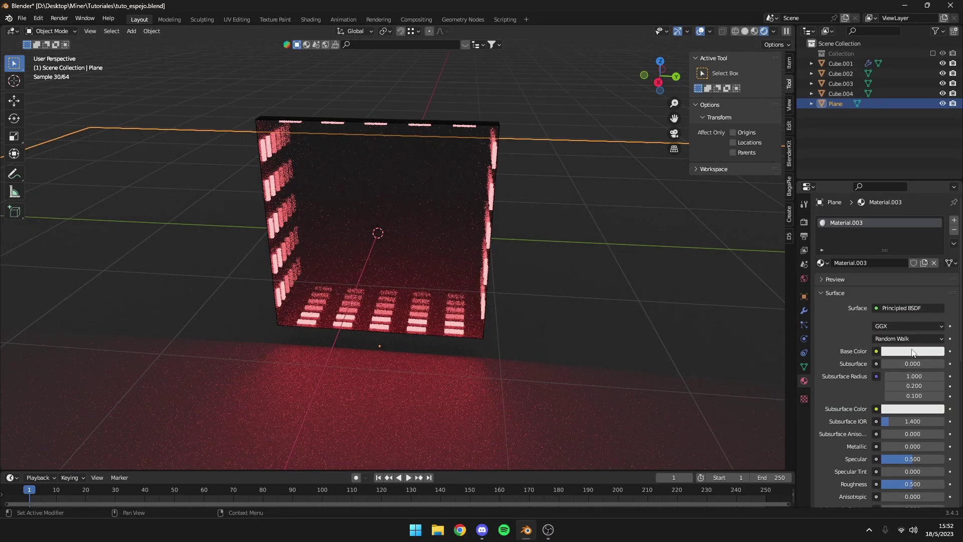
{"action": "left_click", "coordinate": [910, 352]}
{"action": "left_click_drag", "start_coordinate": [937, 255], "coordinate": [936, 271]}
- Add a point light, then duplicate Cube.002 as Cube.005 with Material.002, moved along X
{"action": "key", "text": "shift+a"}
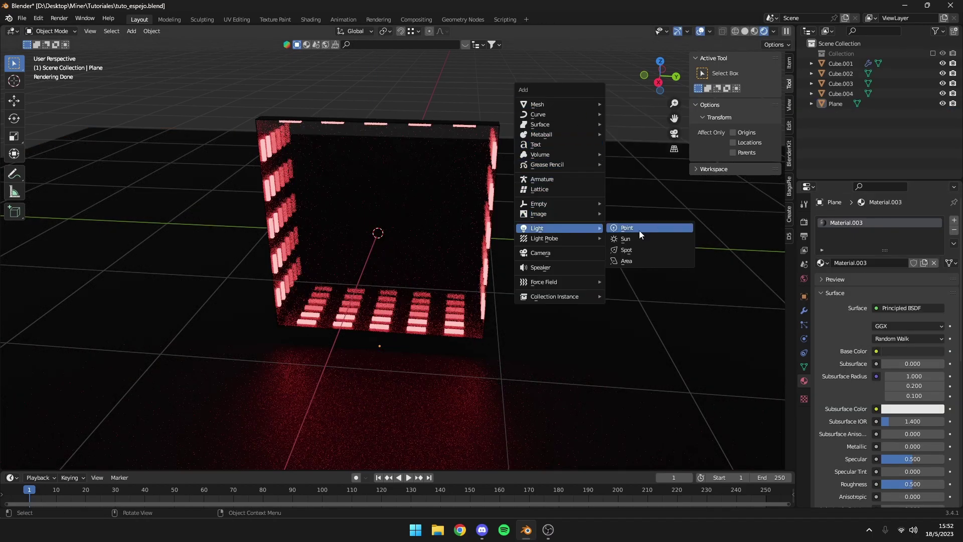
{"action": "left_click", "coordinate": [639, 230]}
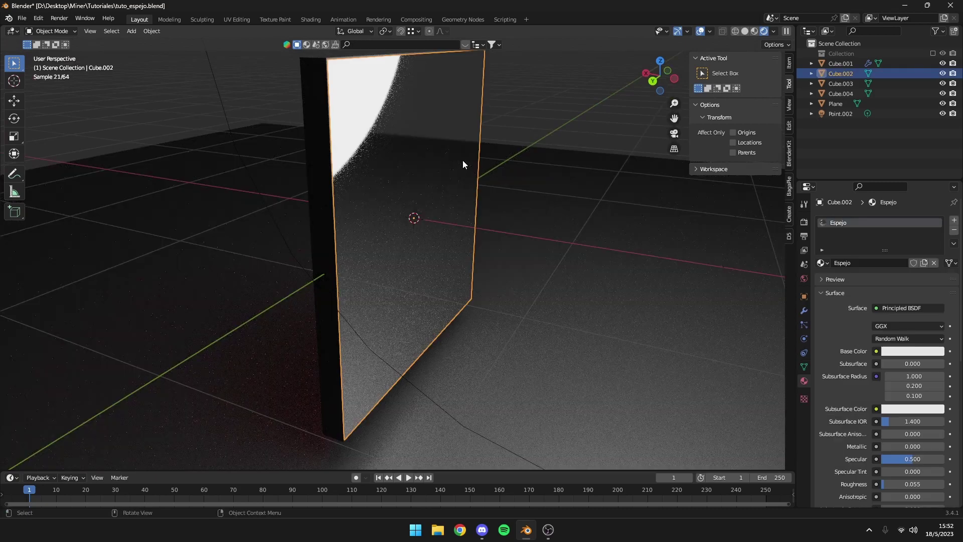
{"action": "key", "text": "shift+d"}
{"action": "left_click", "coordinate": [460, 189]}
{"action": "left_click", "coordinate": [821, 263]}
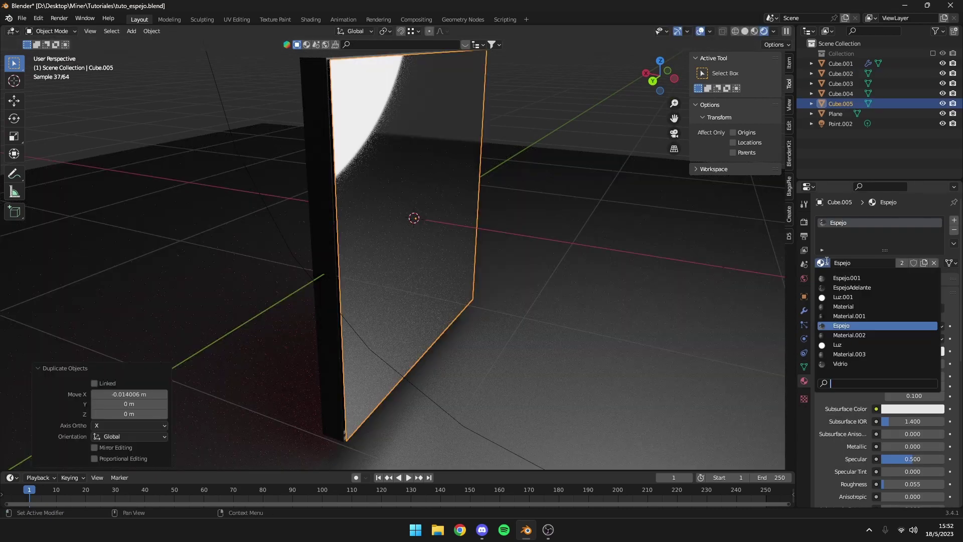
{"action": "left_click", "coordinate": [849, 335]}
{"action": "key", "text": "s"}
{"action": "key", "text": "Return"}
{"action": "key", "text": "g"}
{"action": "key", "text": "x"}
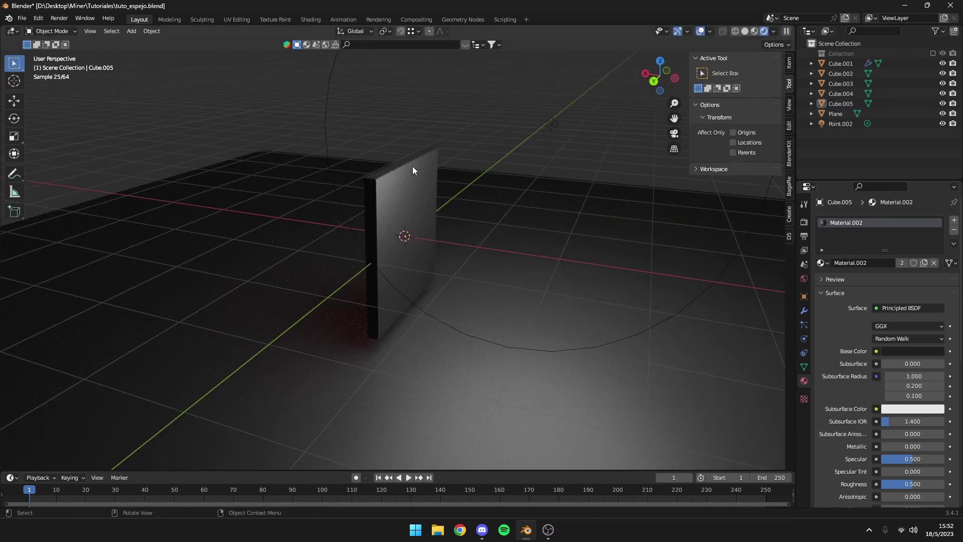
{"action": "mouse_move", "coordinate": [426, 194]}
{"action": "middle_mouse_down"}
{"action": "mouse_move", "coordinate": [600, 171]}
{"action": "mouse_move", "coordinate": [429, 173]}
{"action": "middle_mouse_up"}
{"action": "key", "text": "shift+a"}
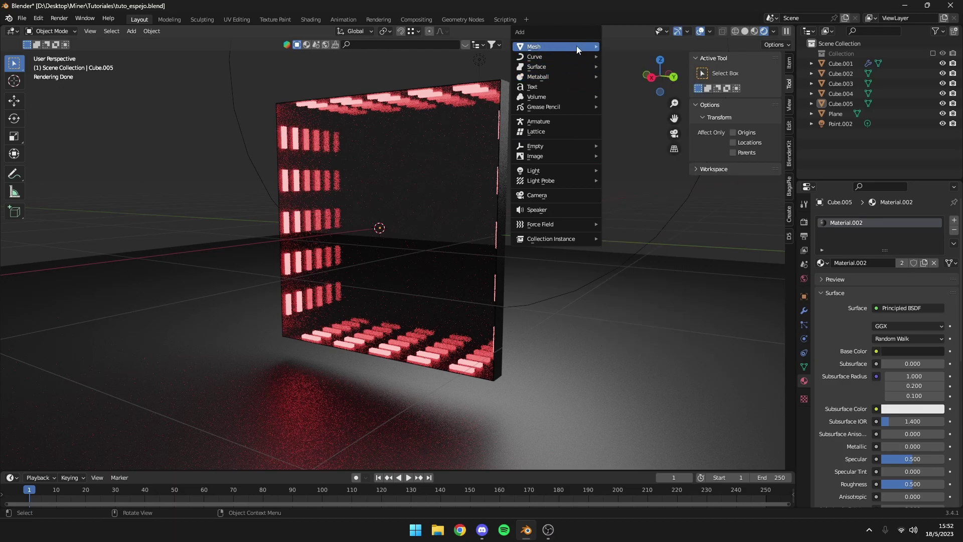
- Add a new cube, shift it along X and shrink it to 0.361
{"action": "mouse_move", "coordinate": [536, 47]}
{"action": "left_click", "coordinate": [654, 56]}
{"action": "key", "text": "g"}
{"action": "key", "text": "x"}
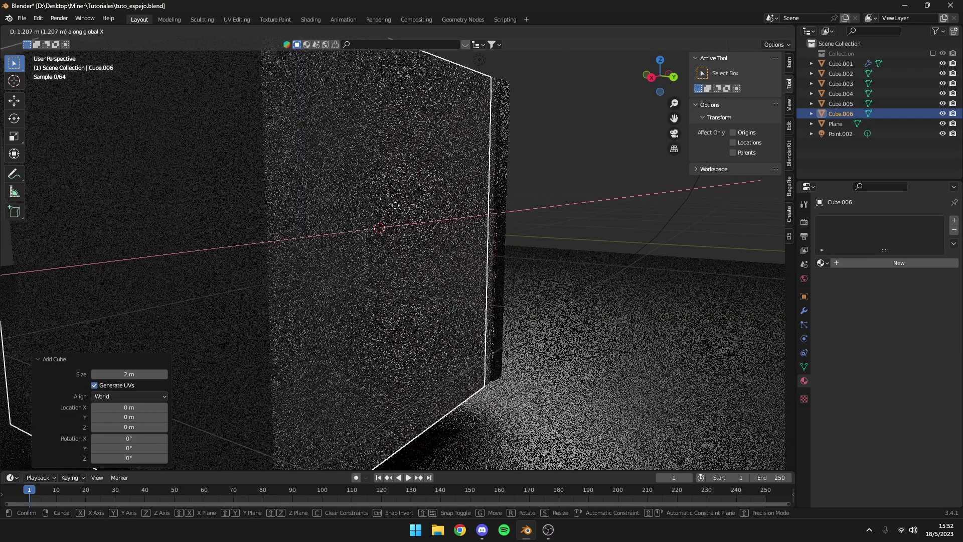
{"action": "left_click", "coordinate": [396, 205]}
{"action": "key", "text": "s"}
{"action": "key", "text": "Return"}
- Tilt the cube, scale it to 0.699 and push it into the frame's lower left corner
{"action": "key", "text": "r"}
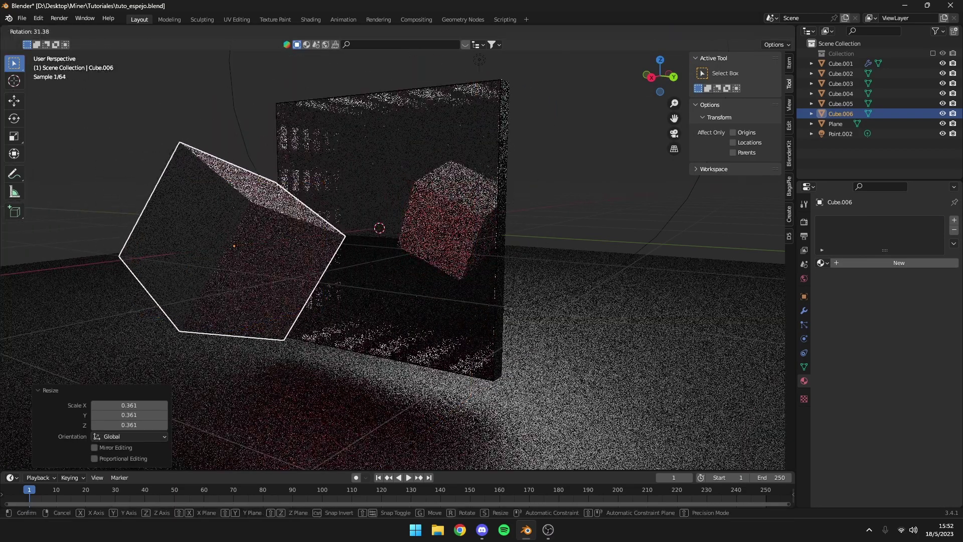
{"action": "key", "text": "Return"}
{"action": "key", "text": "s"}
{"action": "key", "text": "Return"}
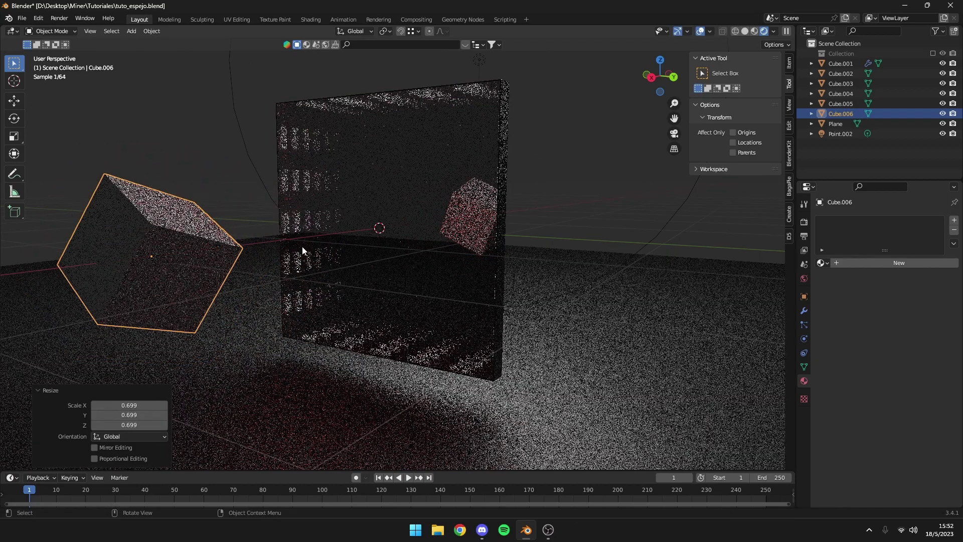
{"action": "middle_click_drag", "start_coordinate": [444, 227], "coordinate": [444, 237]}
{"action": "key", "text": "g"}
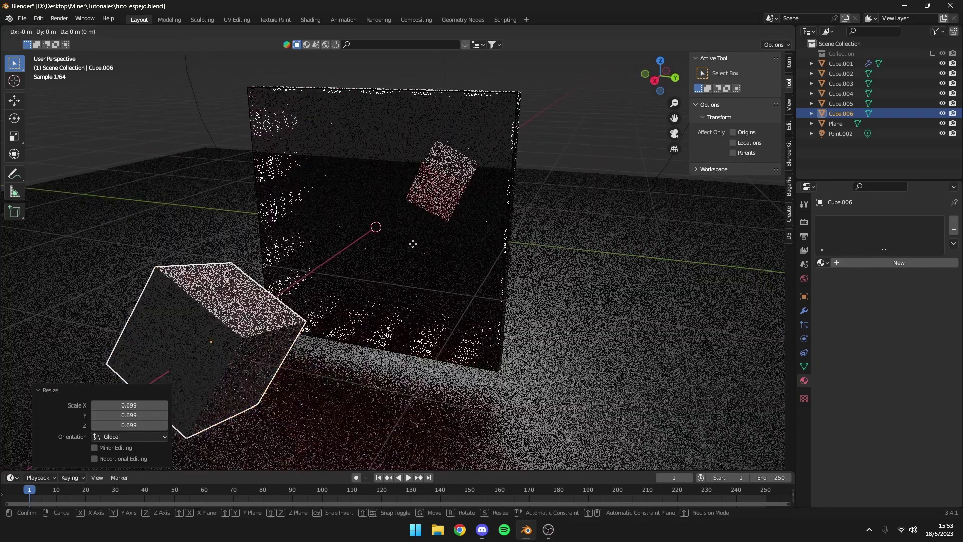
{"action": "left_click", "coordinate": [496, 186]}
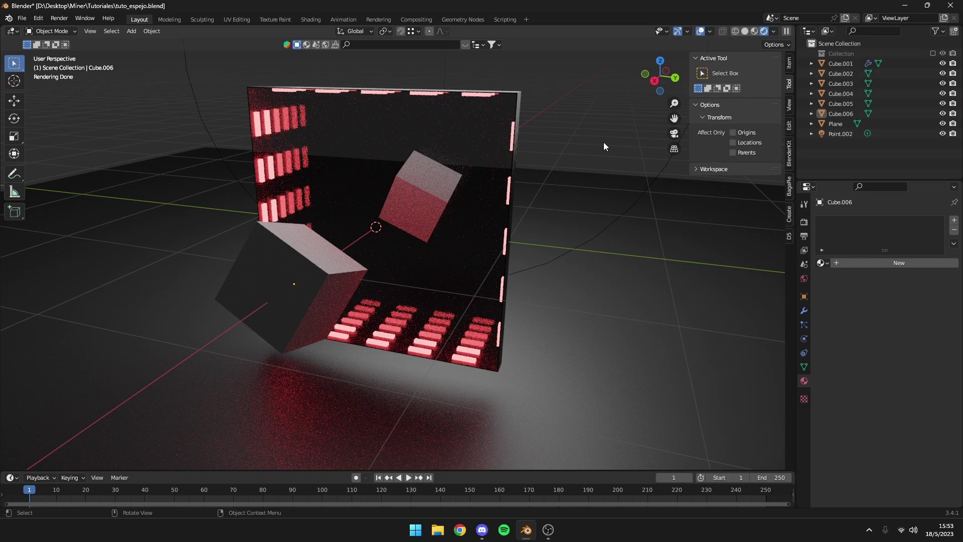